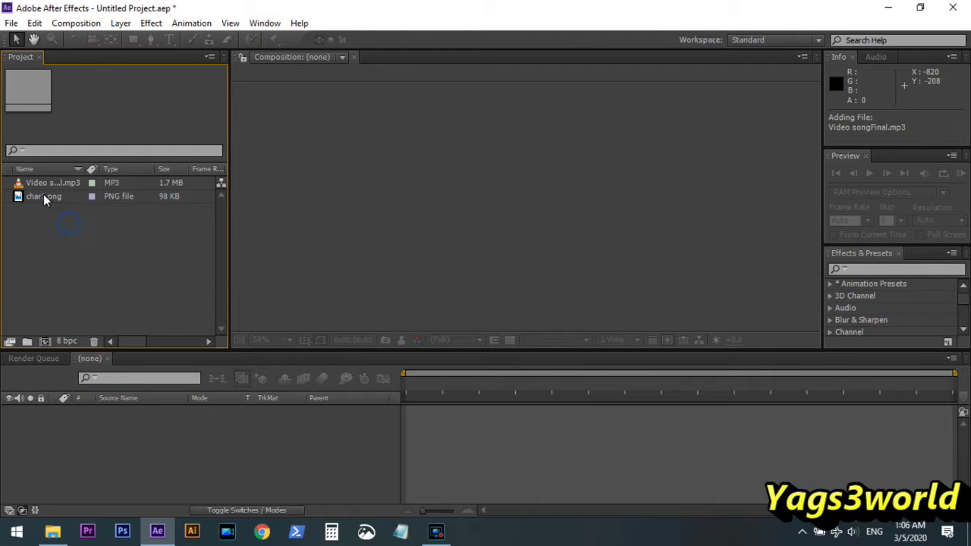
Create the char1 composition from char1.png and set its size to 941×480
left_click_drag(44, 197, 119, 405)
left_click(76, 23)
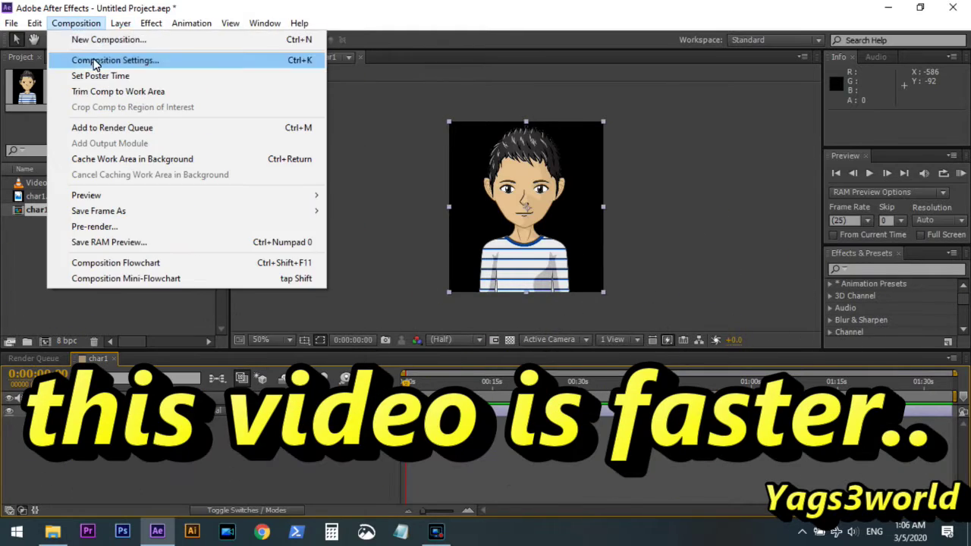
left_click(97, 61)
left_click_drag(403, 193, 773, 203)
left_click(550, 407)
Scale the character to about 83% and place it at the bottom of the frame
left_click_drag(601, 121, 588, 138)
left_click_drag(523, 243, 502, 251)
left_click_drag(565, 159, 588, 137)
left_click(737, 237)
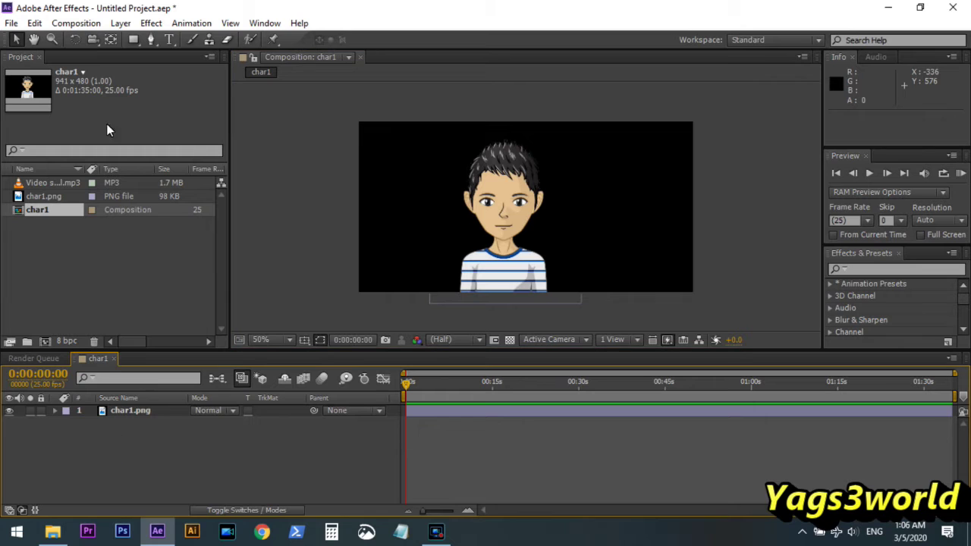
left_click(121, 23)
Add a full-size Deep Green solid and move it below char1.png in the timeline
mouse_move(296, 34)
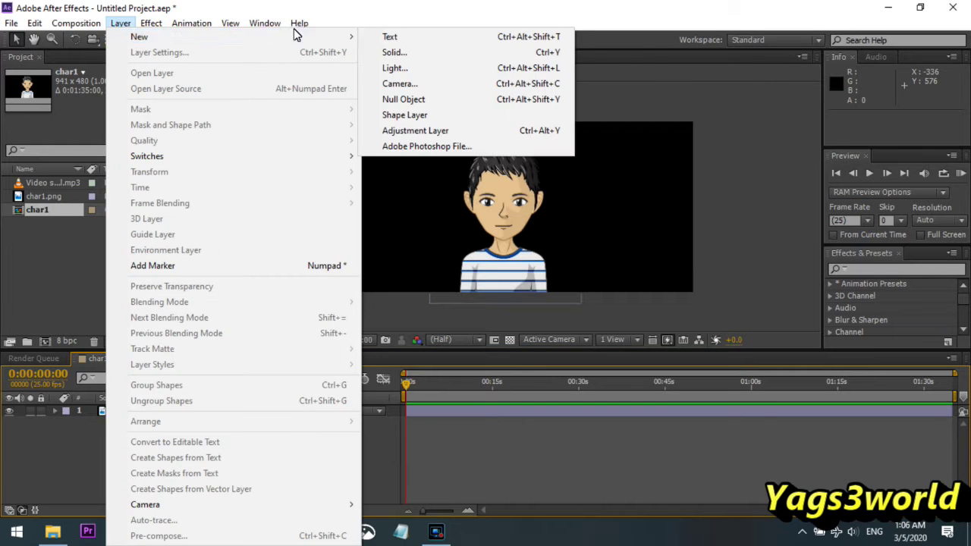
left_click(392, 52)
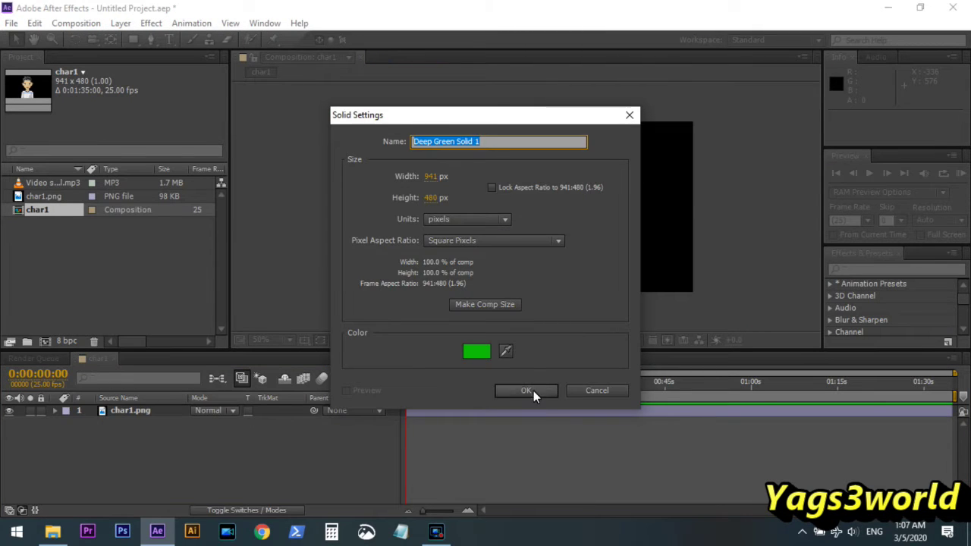
left_click(526, 389)
left_click_drag(131, 410, 136, 439)
left_click(214, 484)
scroll(498, 205, "up", 2)
scroll(551, 295, "up", 2)
scroll(551, 301, "up", 2)
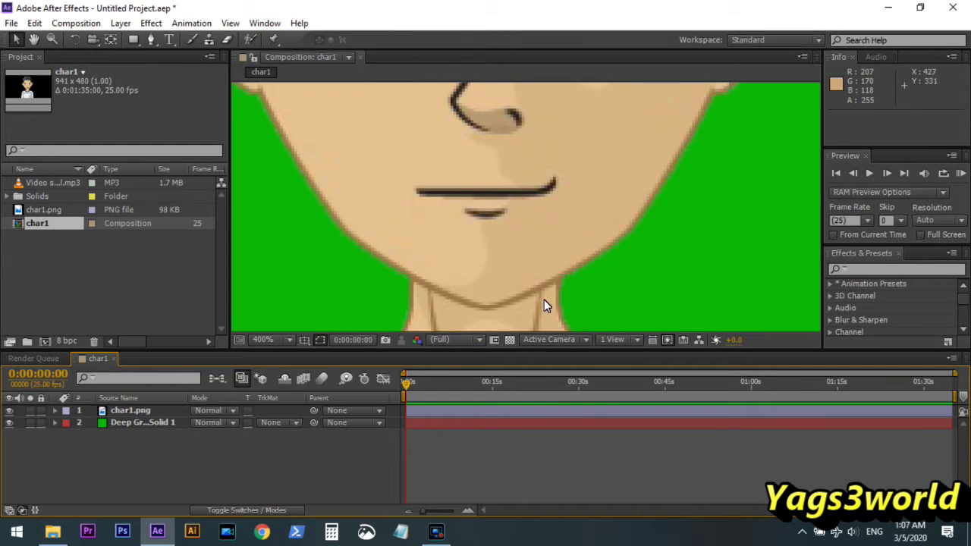
left_click(150, 39)
Remove the stray shape layer and duplicate the char1.png layer
left_click(413, 190)
key("ctrl+z")
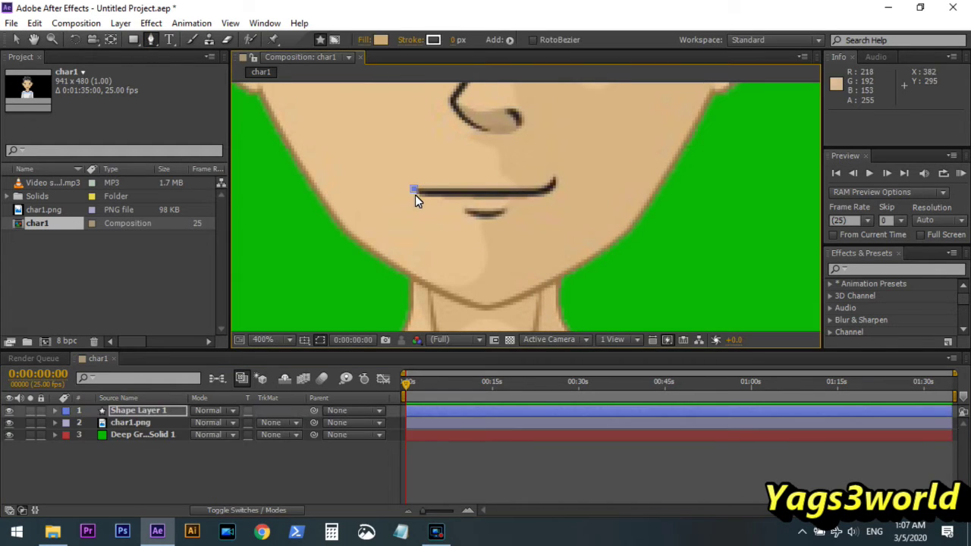
key("Delete")
left_click(132, 410)
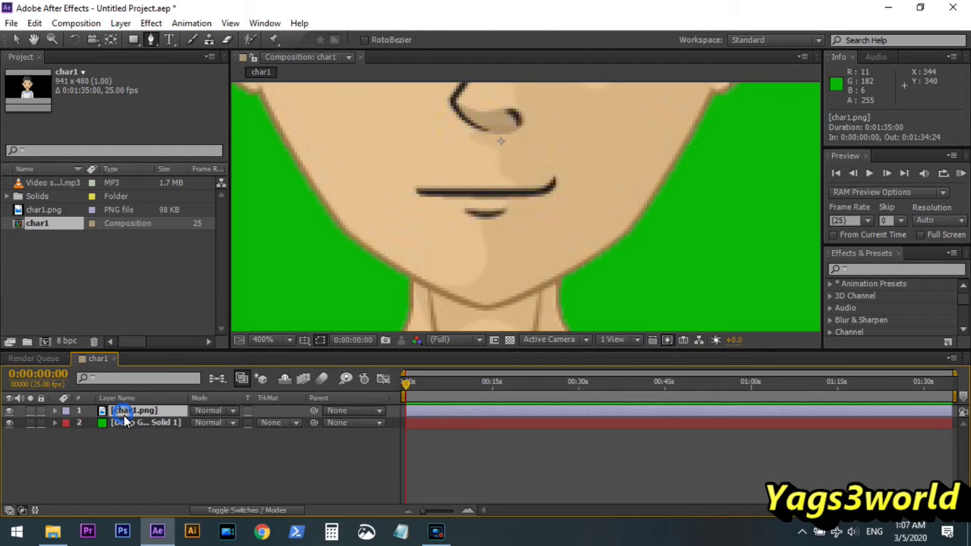
right_click(125, 411)
left_click(87, 414)
left_click(34, 22)
left_click(87, 174)
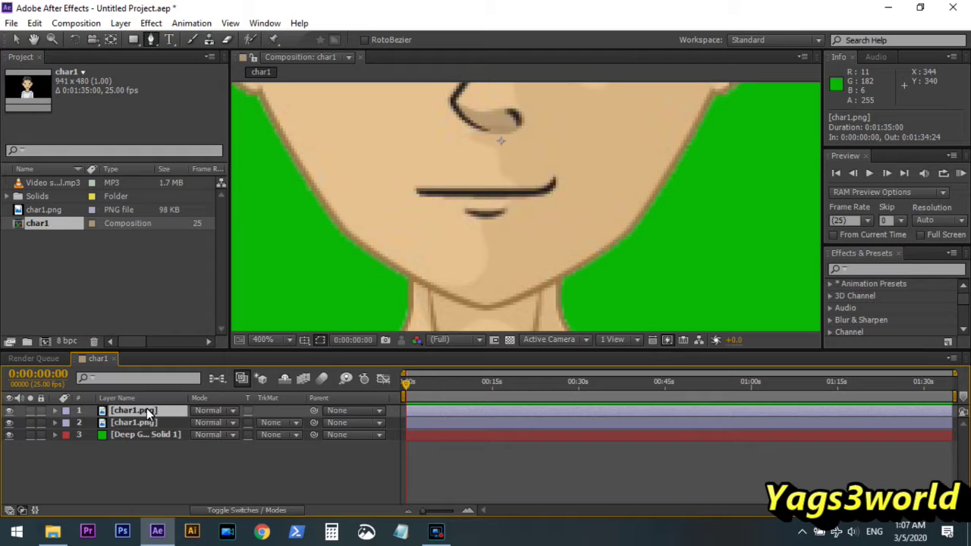
Rename the top copy of the character layer to 'Mask'
right_click(147, 409)
left_click(326, 79)
type("Mask")
key("Return")
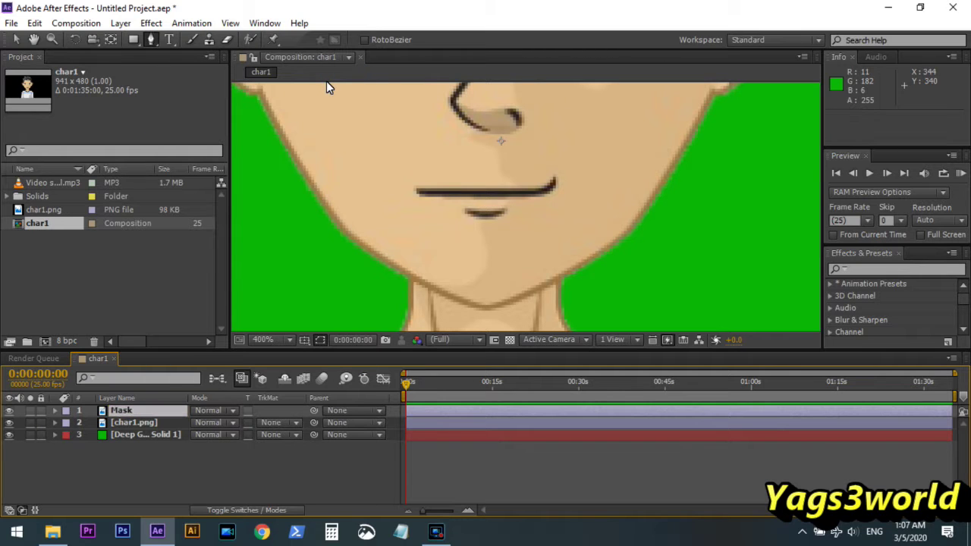
Draw a closed seven-point Pen mask on Mask around the jaw, mouth line to chin
left_click(152, 39)
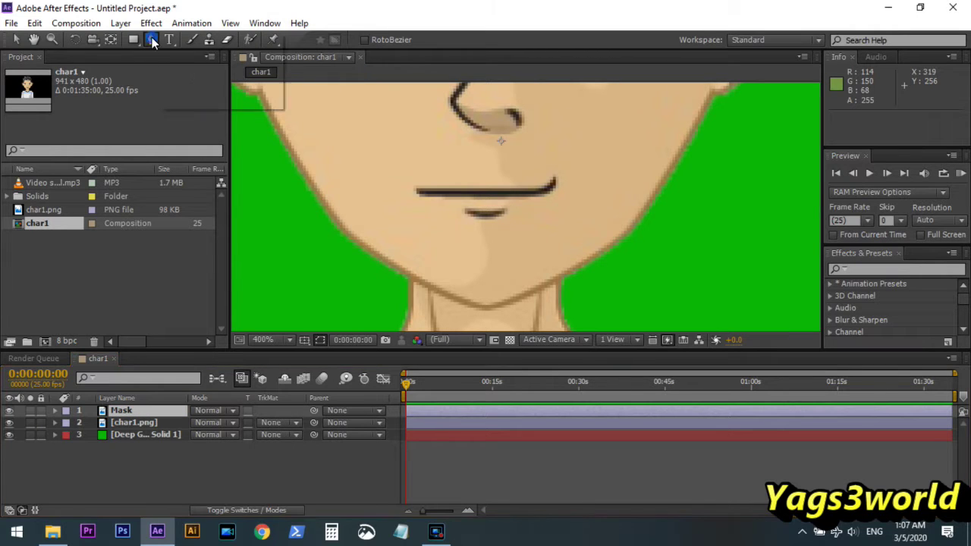
left_click(410, 192)
left_click(385, 260)
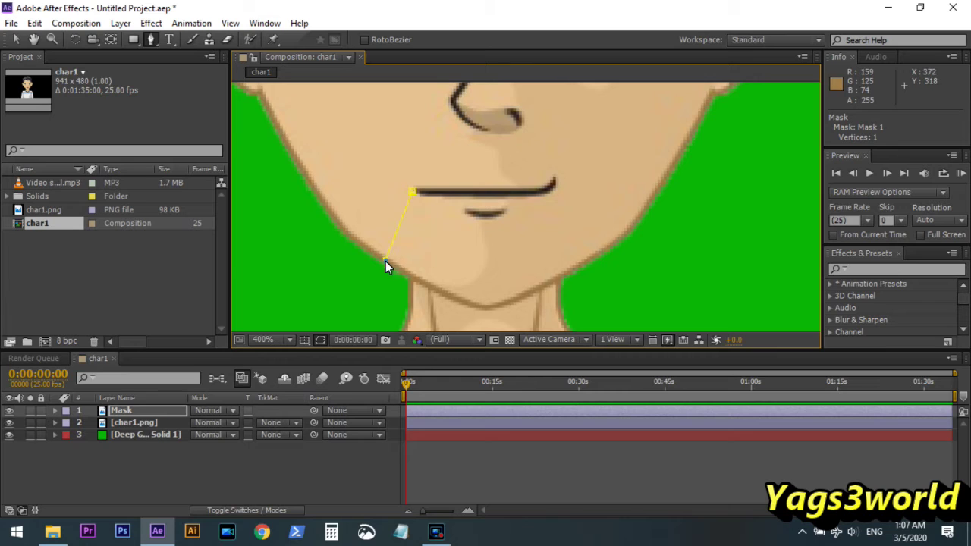
left_click(467, 304)
left_click_drag(495, 307, 507, 301)
left_click(583, 262)
left_click(553, 184)
left_click(542, 193)
left_click(411, 192)
left_click(412, 192)
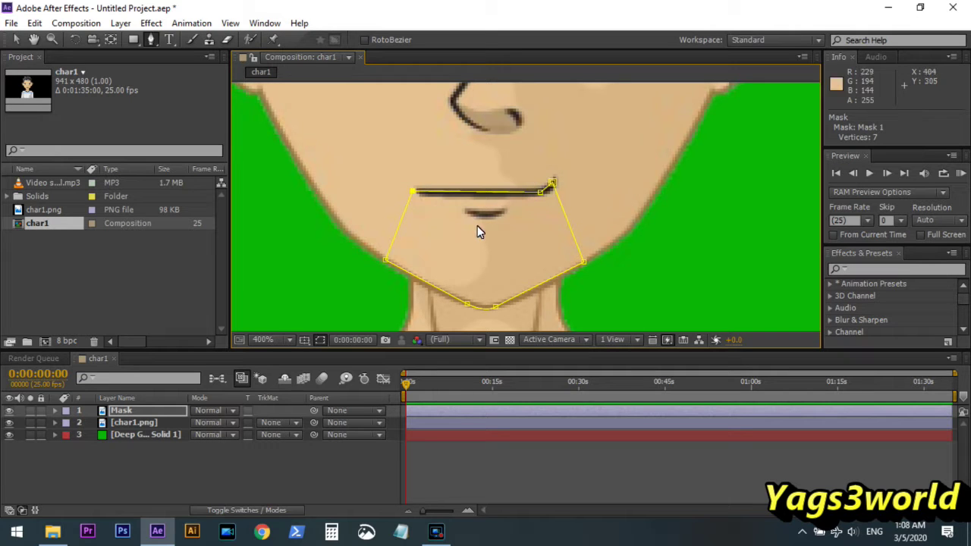
left_click(55, 410)
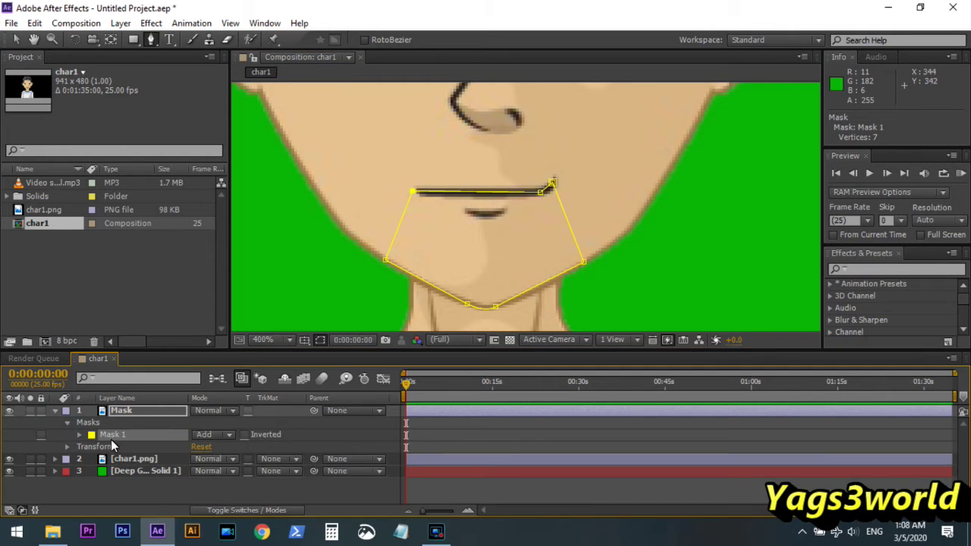
right_click(109, 434)
Paste the jaw mask onto char1.png and set it to Inverted
key("Escape")
left_click(92, 459)
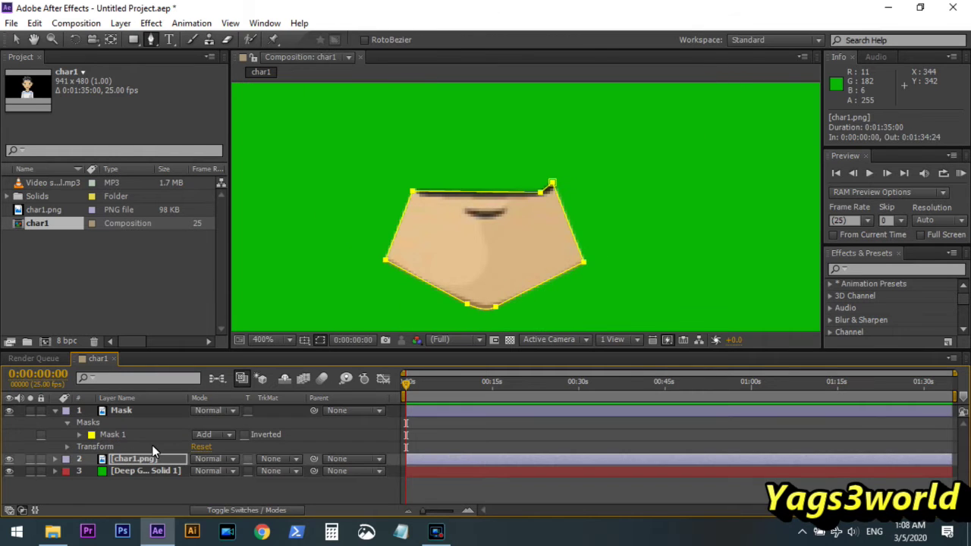
left_click(54, 458)
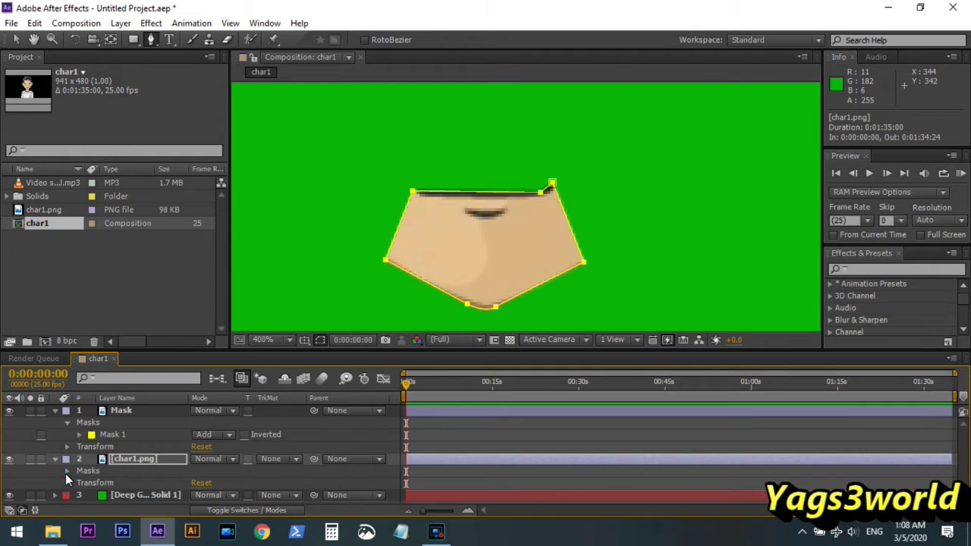
left_click(67, 470)
left_click(243, 482)
Collapse the Mask and char1.png layers and switch back to the Pen tool
left_click(147, 410)
key("v")
scroll(482, 246, "down", 1)
left_click_drag(510, 242, 509, 214)
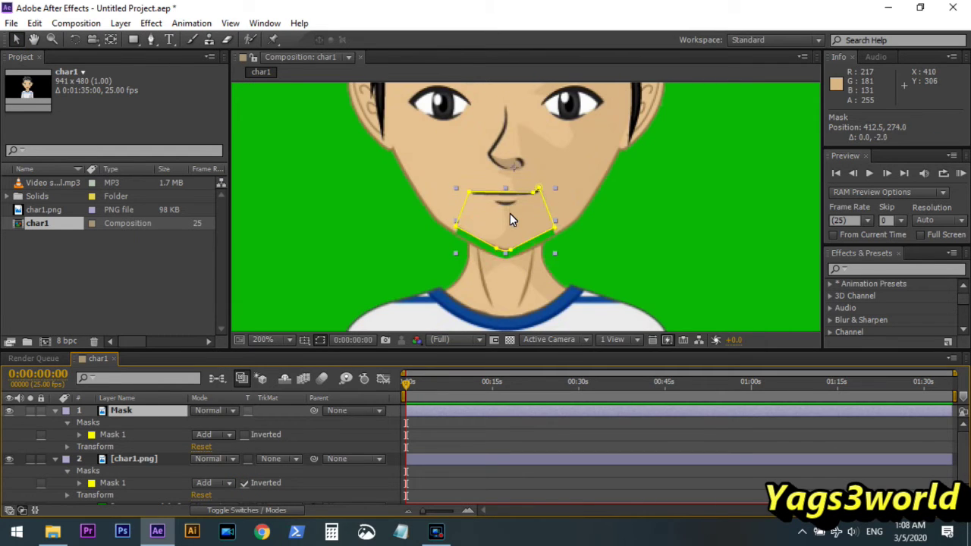
key("ctrl+z")
scroll(510, 223, "down", 1)
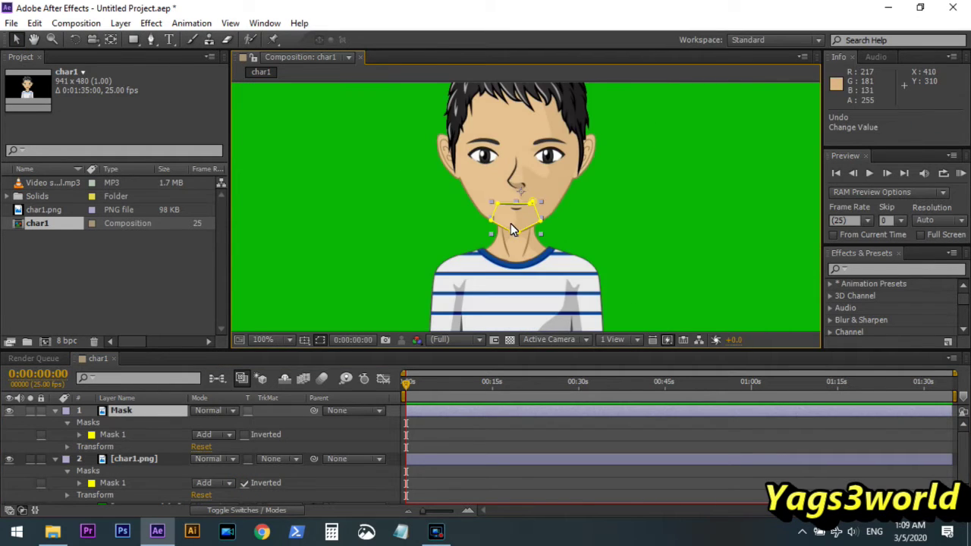
left_click(55, 411)
left_click(55, 422)
left_click(150, 40)
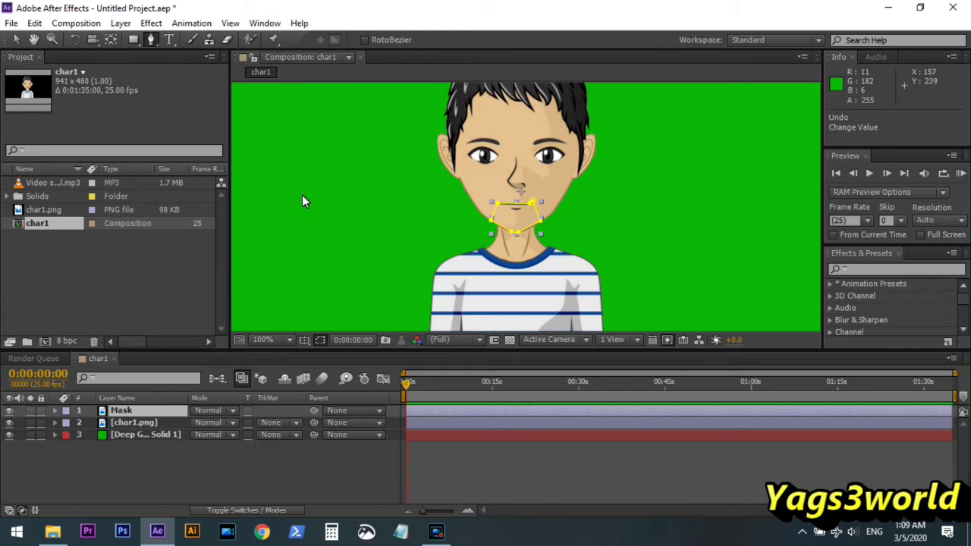
left_click(175, 457)
scroll(447, 177, "up", 2)
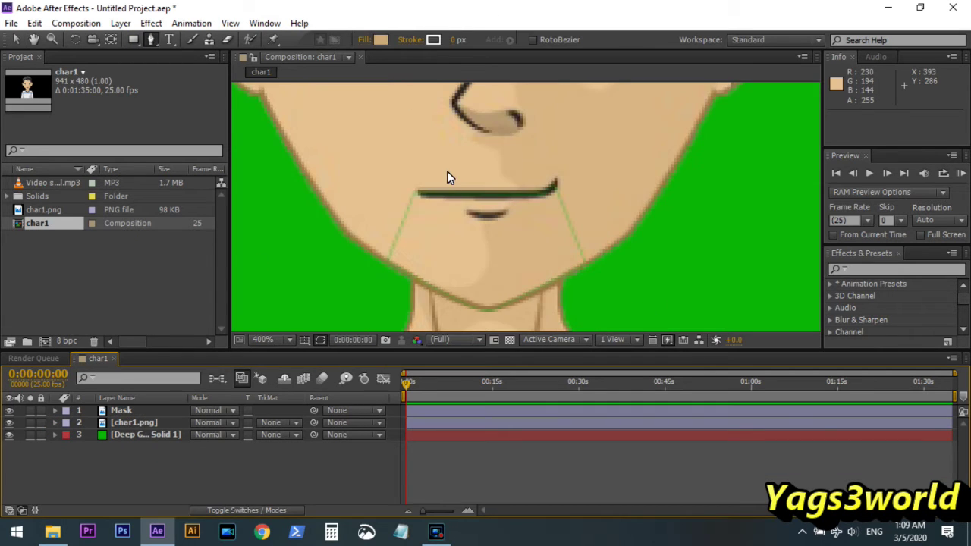
Draw a closed shape outlining the jaw area from above the mouth down to the chin
left_click(478, 159)
left_click(411, 159)
left_click(365, 242)
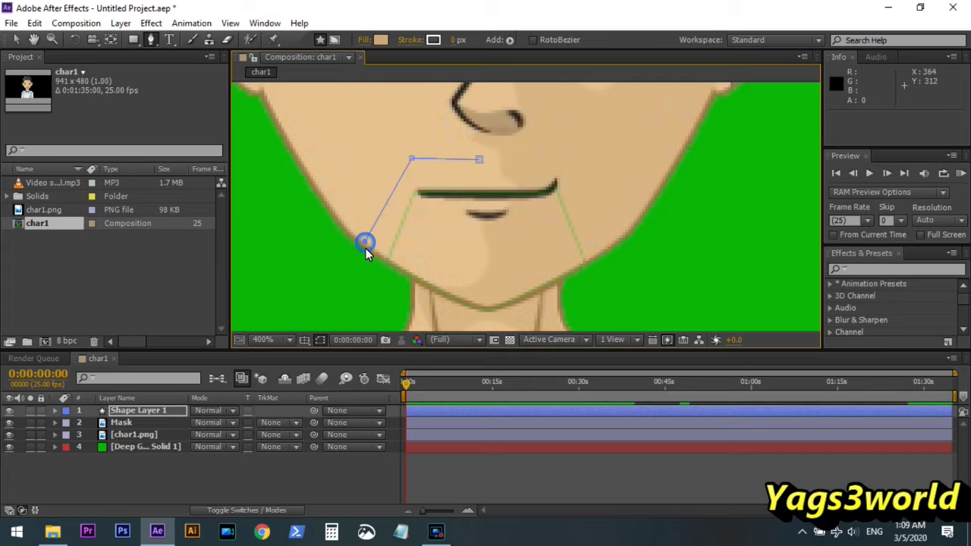
left_click(476, 311)
key("ctrl+z")
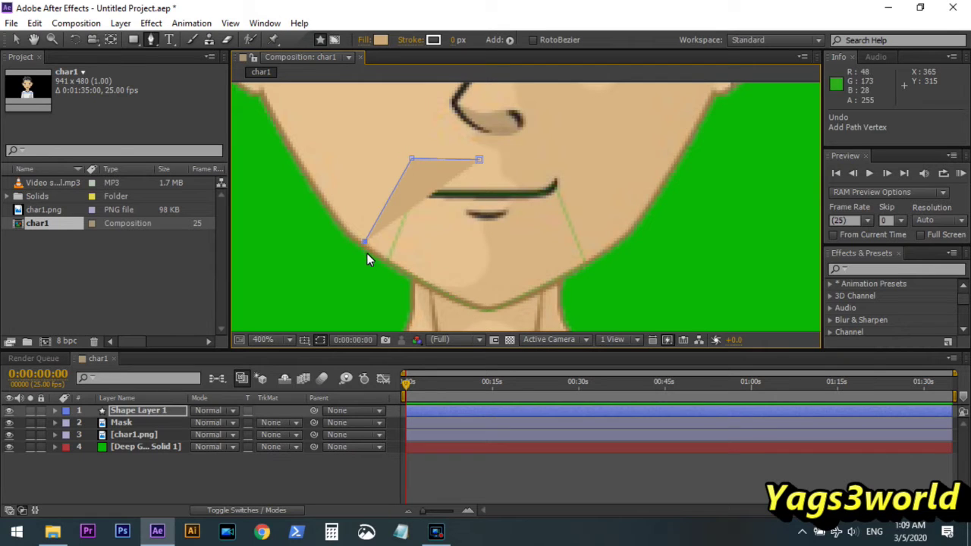
left_click(412, 278)
left_click(461, 304)
left_click(488, 313)
left_click(517, 303)
left_click(539, 293)
left_click(577, 270)
left_click(600, 254)
left_click(611, 230)
left_click(479, 160)
Fill the shape with black and move Shape Layer 1 beneath char1.png
left_click(382, 39)
left_click_drag(466, 316, 439, 317)
left_click(730, 144)
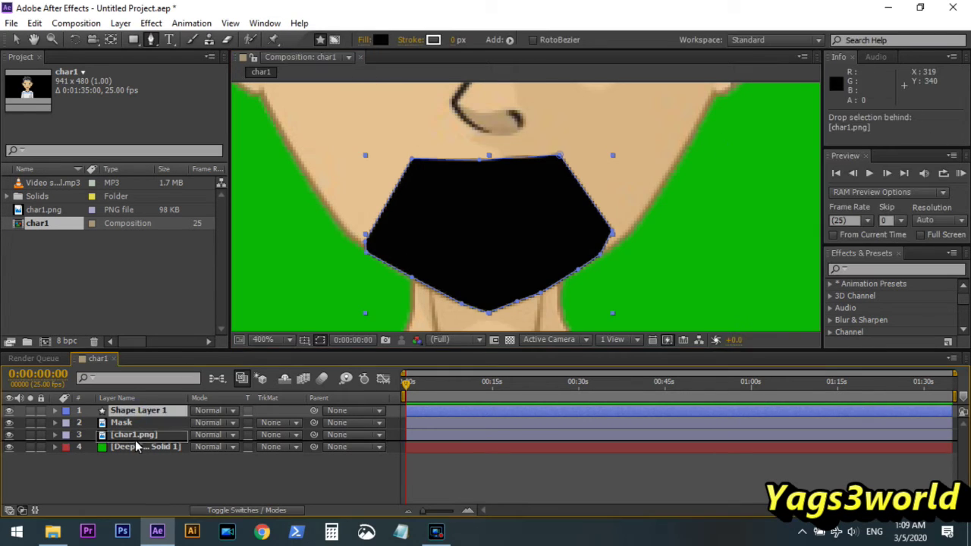
left_click_drag(135, 440, 135, 440)
left_click(174, 476)
left_click(119, 423)
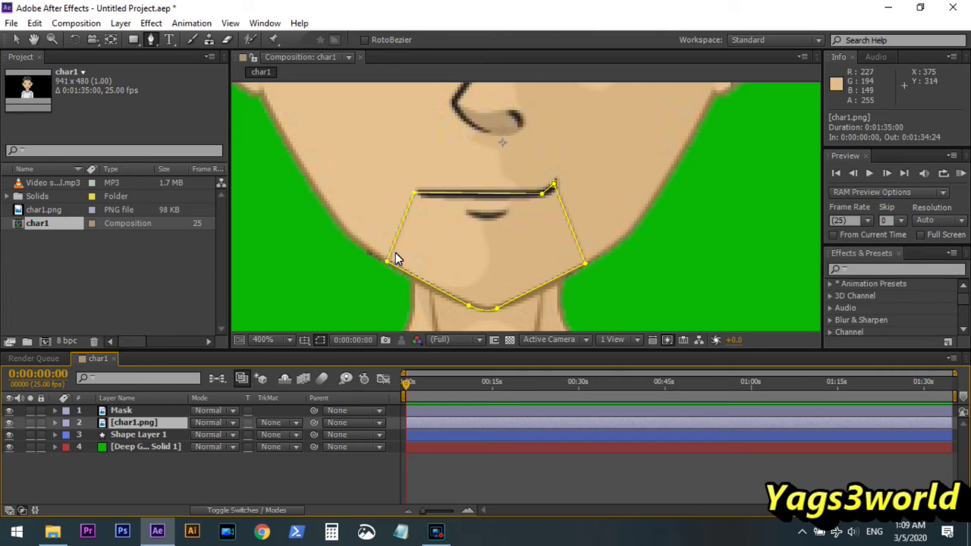
Adjust the char1.png mask's left and right points so the jaw mask follows the chin
left_click_drag(388, 263, 402, 269)
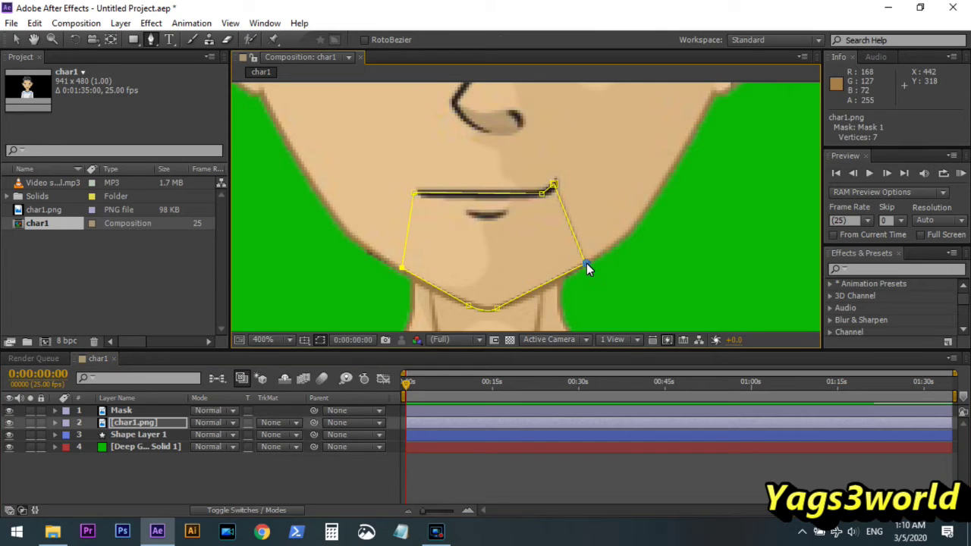
left_click_drag(586, 263, 574, 268)
left_click(129, 472)
key("v")
left_click_drag(478, 228, 483, 245)
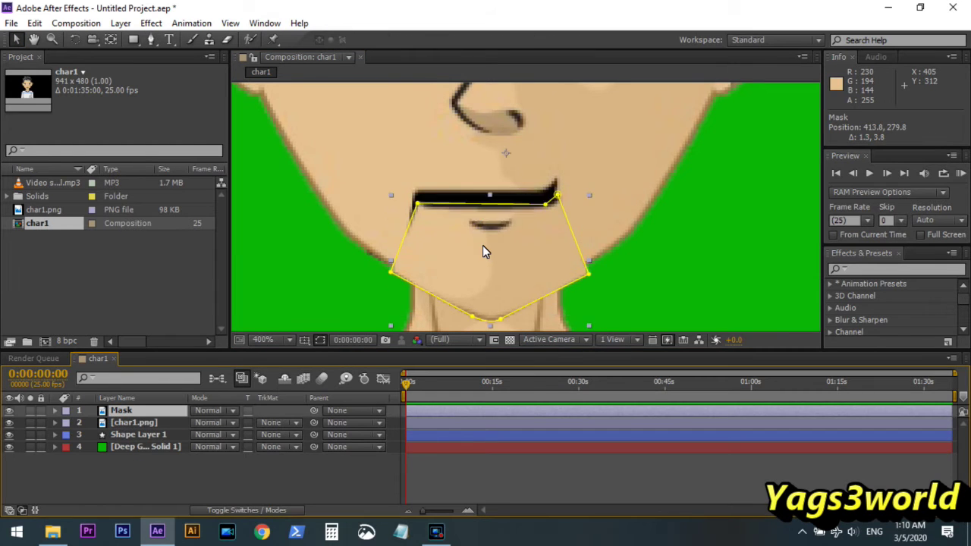
scroll(484, 229, "down", 2)
key("ctrl+z")
Add Video songFinal.mp3 from the Project panel to the char1 timeline
scroll(503, 232, "down", 3)
scroll(503, 232, "up", 2)
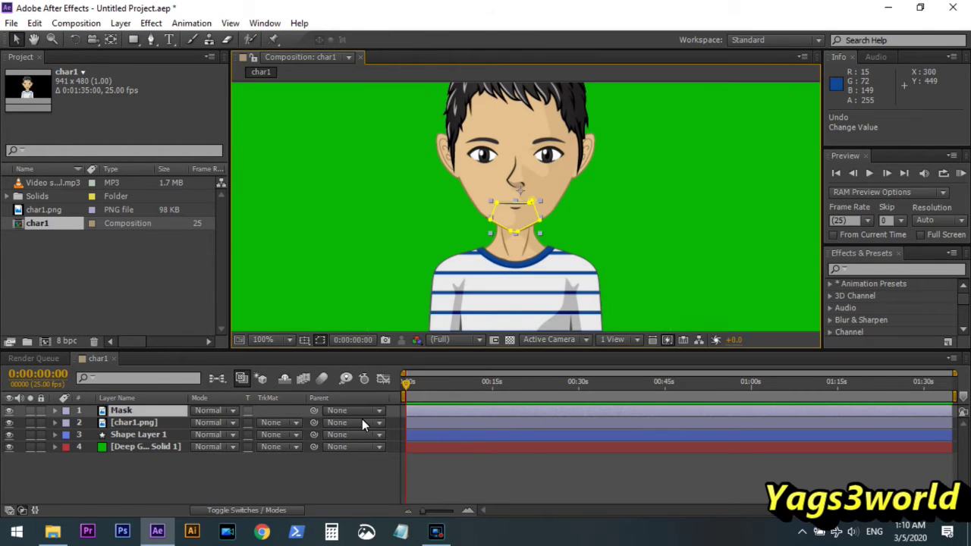
left_click(338, 469)
left_click_drag(68, 183, 123, 465)
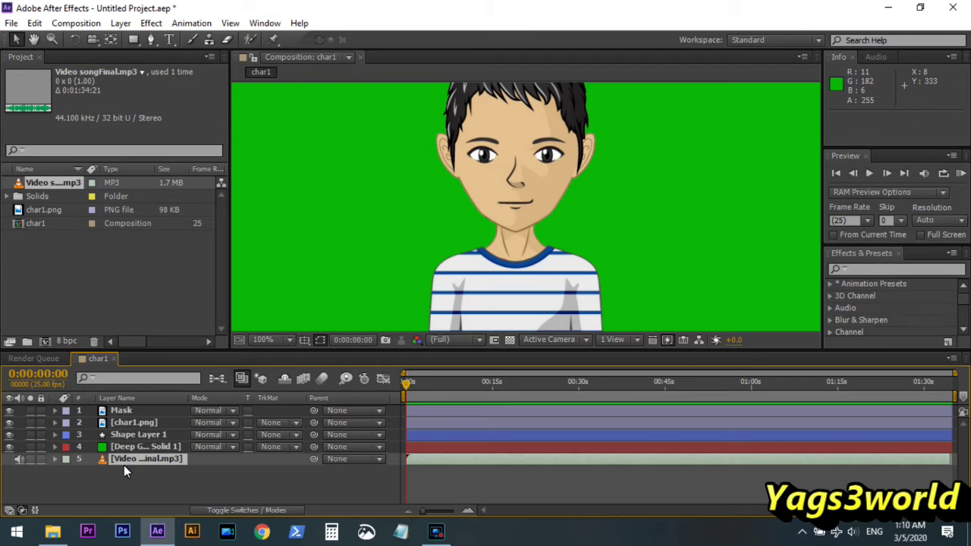
Convert the song's audio to keyframes and reveal the Both Channels slider on Audio Amplitude
right_click(125, 463)
mouse_move(195, 195)
left_click(316, 194)
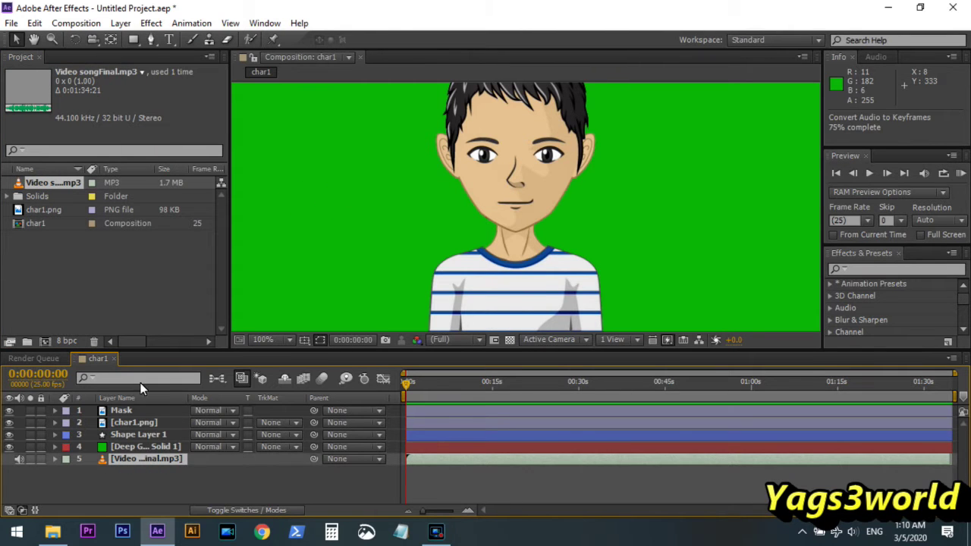
left_click(54, 411)
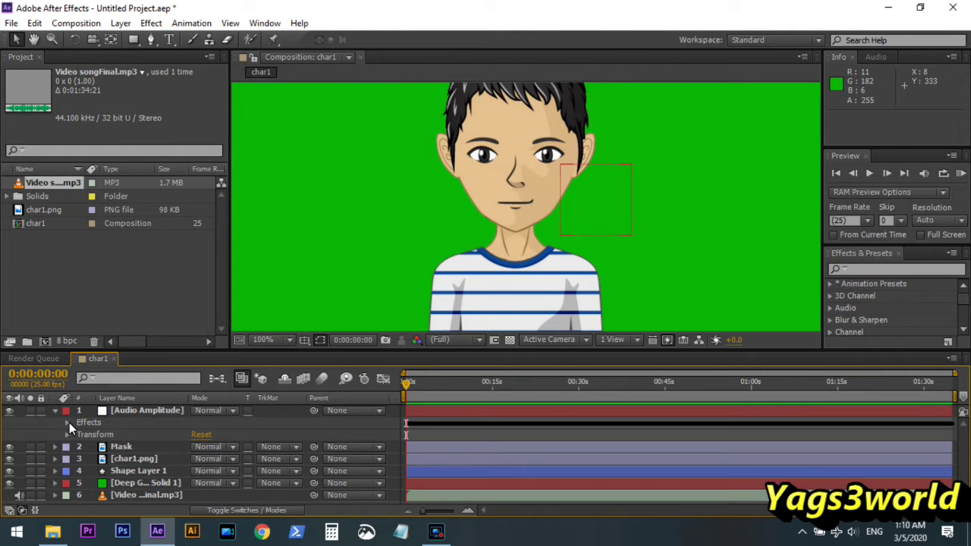
left_click(67, 422)
left_click_drag(459, 350, 489, 285)
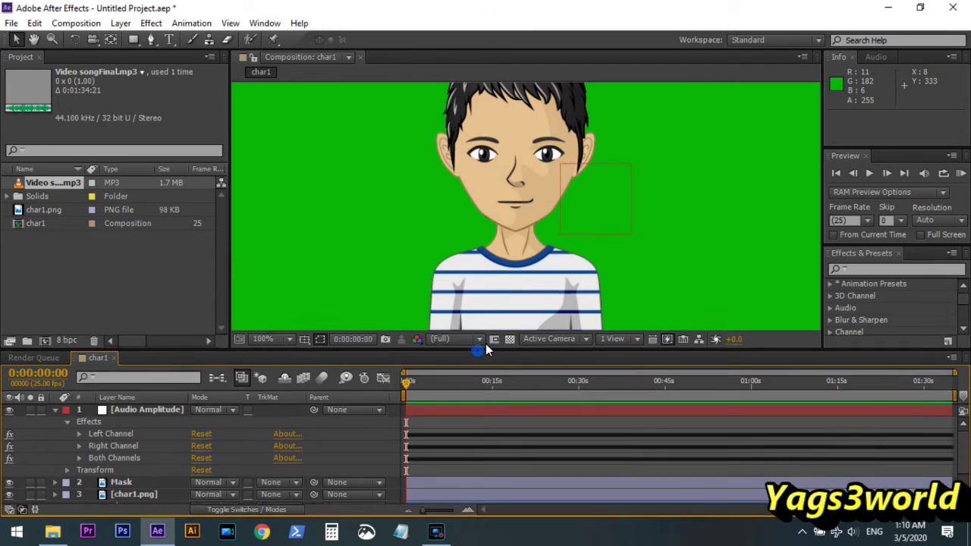
left_click(79, 388)
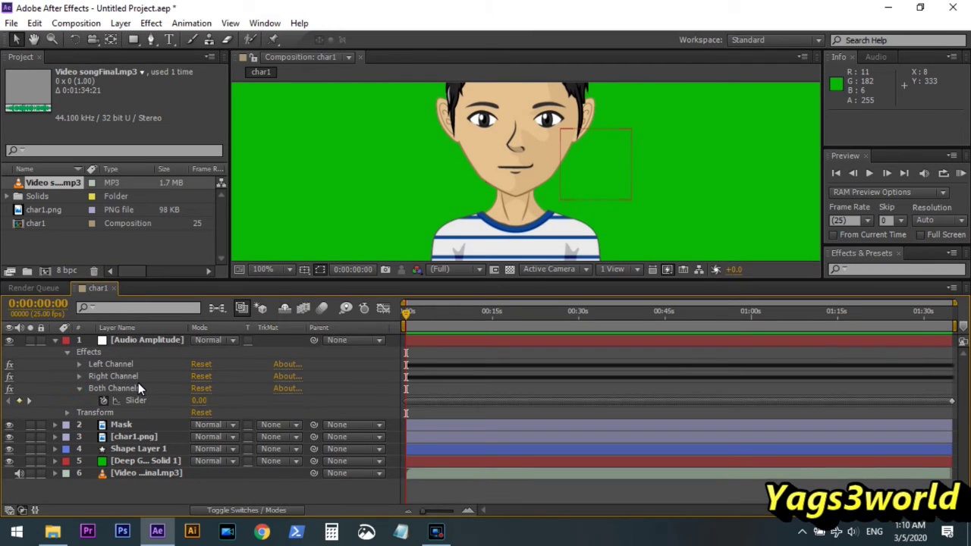
Show the Mask layer's Position and add an expression to it
left_click(54, 425)
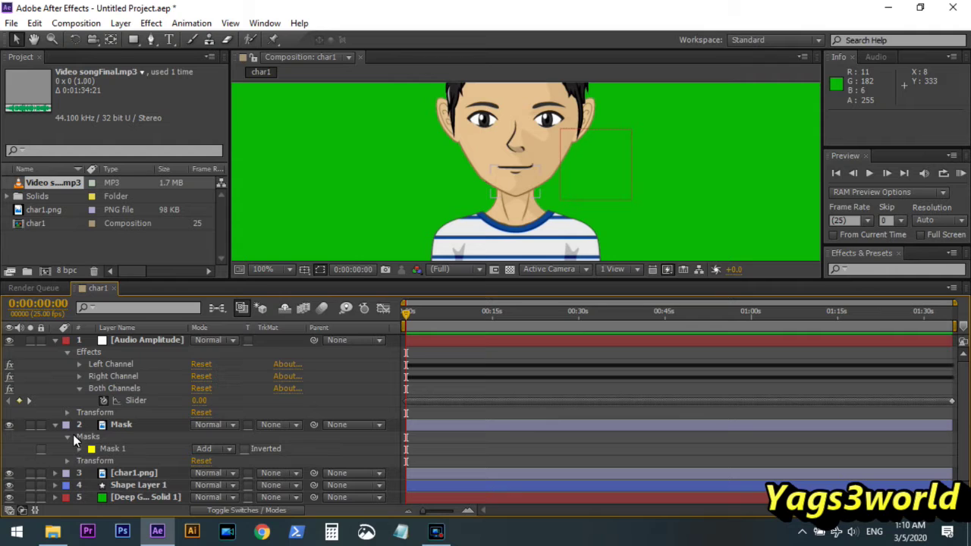
left_click(54, 425)
left_click(118, 425)
key("p")
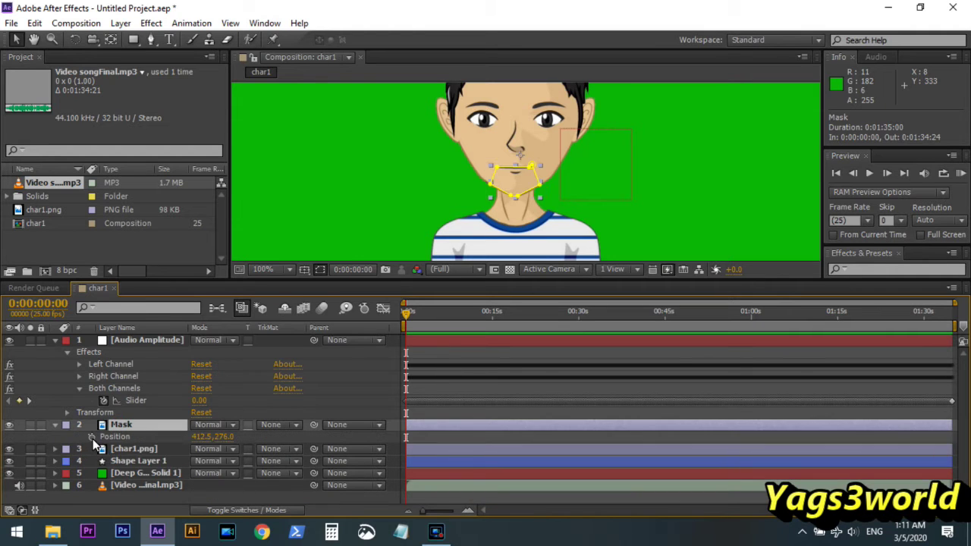
left_click(90, 436, "alt")
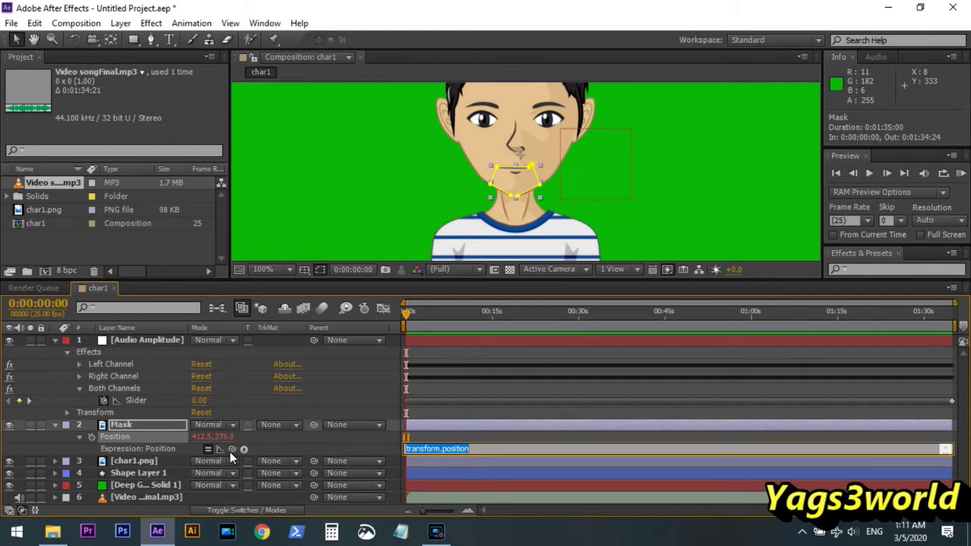
Link Mask's Position to the Both Channels slider with the expression value+[0, temp]
left_click_drag(232, 449, 147, 402)
type("val[0")
left_click(849, 419)
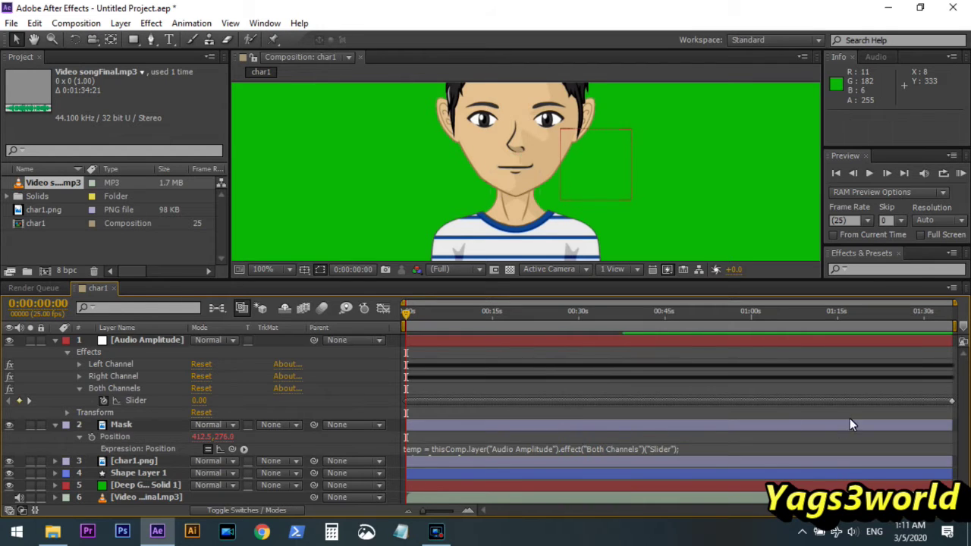
left_click(502, 449)
left_click(415, 458)
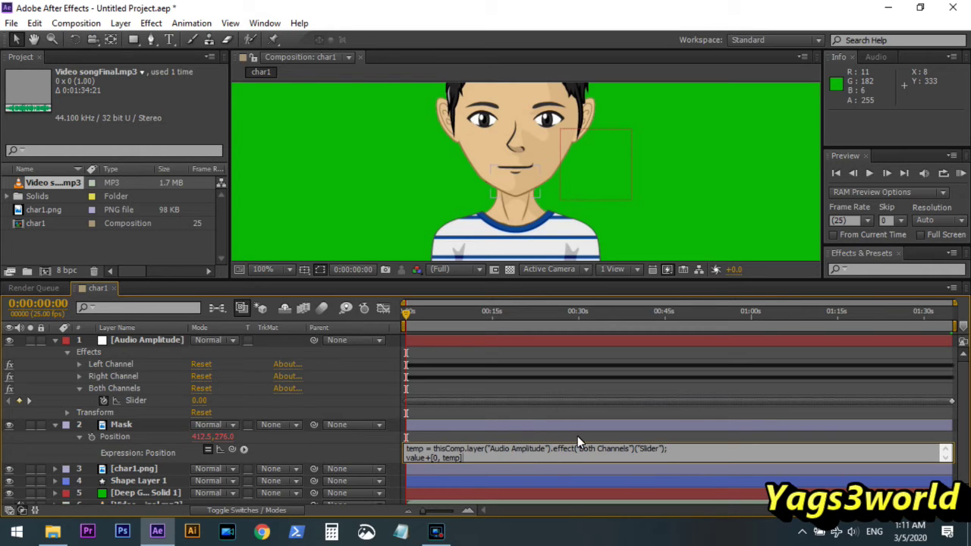
left_click(911, 288)
Preview the jaw dropping with the song in an enlarged viewer
left_click(960, 172)
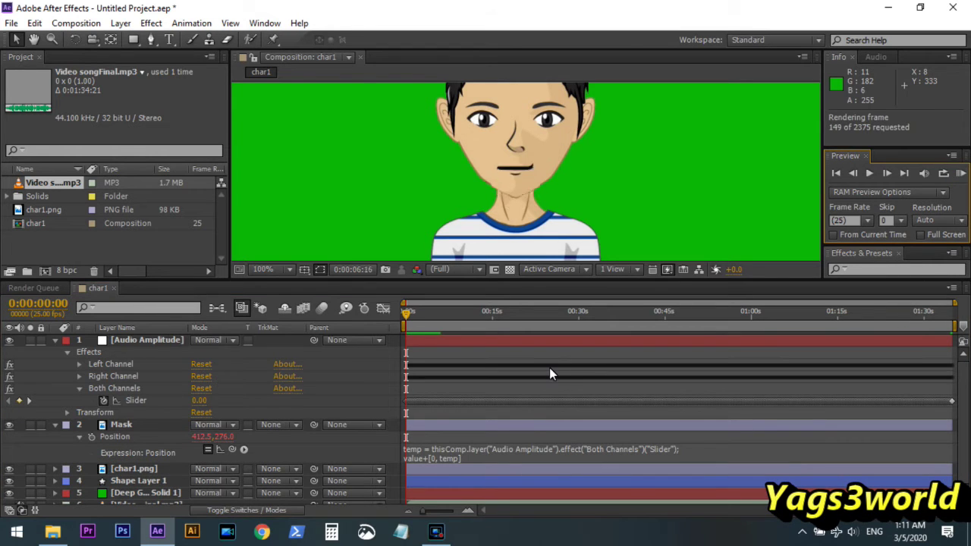
left_click(54, 341)
left_click(54, 352)
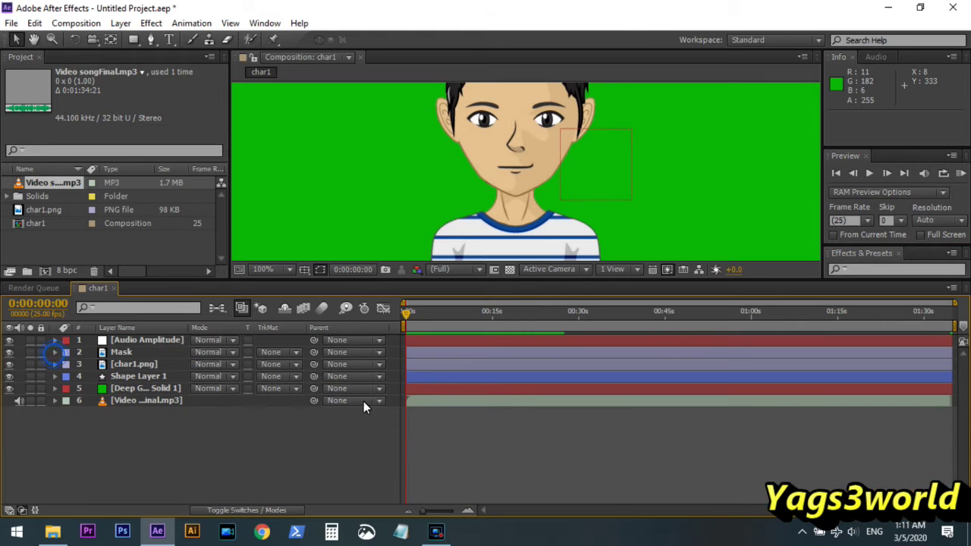
left_click_drag(505, 279, 520, 425)
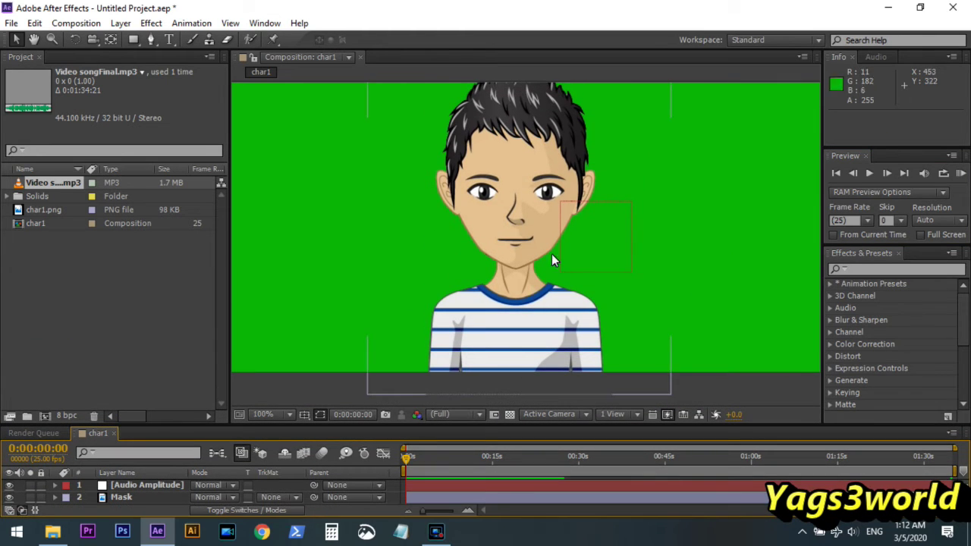
left_click(960, 175)
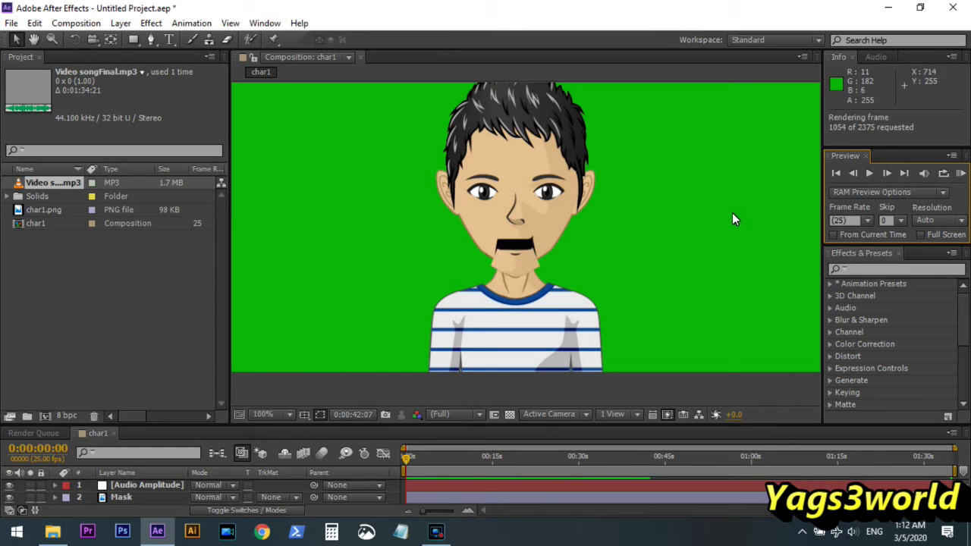
left_click(415, 457)
scroll(504, 187, "up", 2)
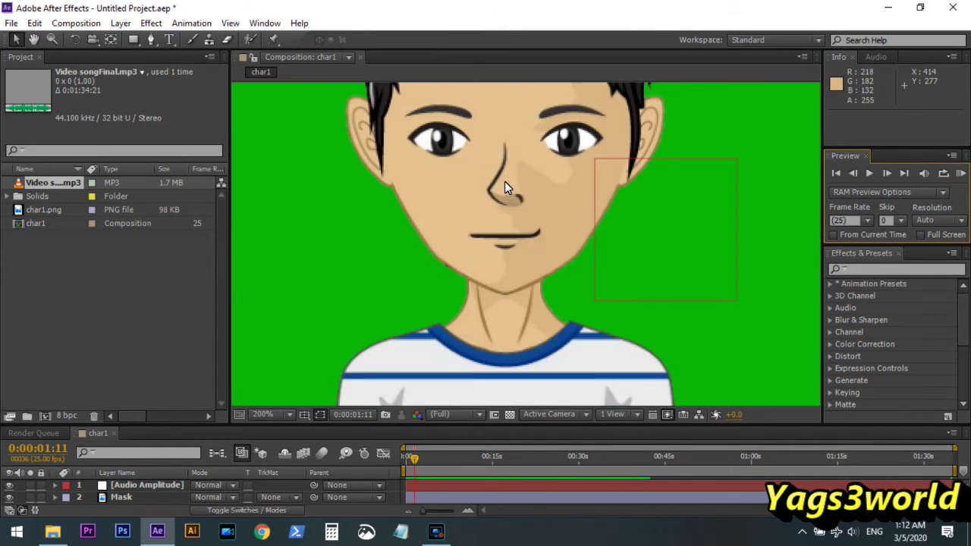
Draw a curved almond-shaped eyelid path over the left eye
scroll(505, 184, "up", 2)
left_click(151, 39)
left_click(431, 157)
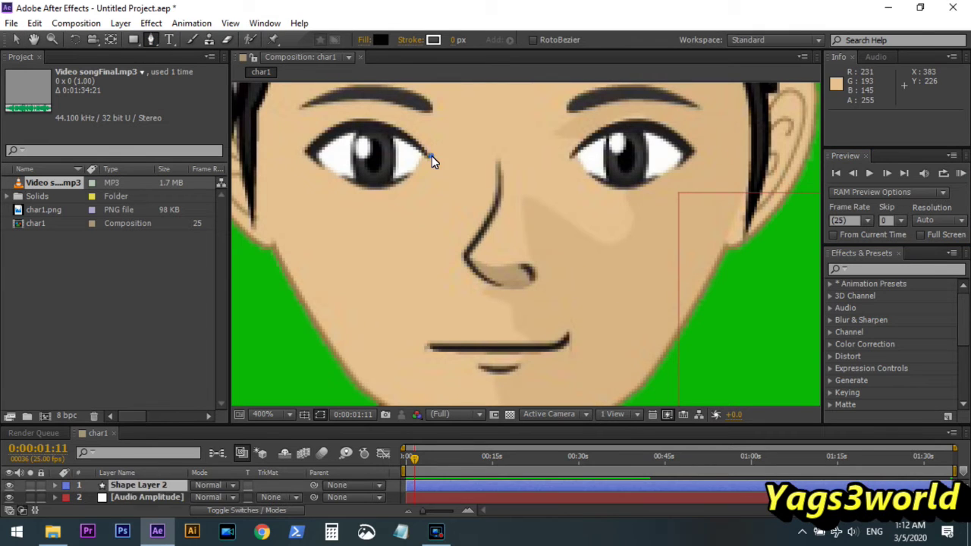
left_click_drag(306, 149, 246, 219)
left_click(324, 152)
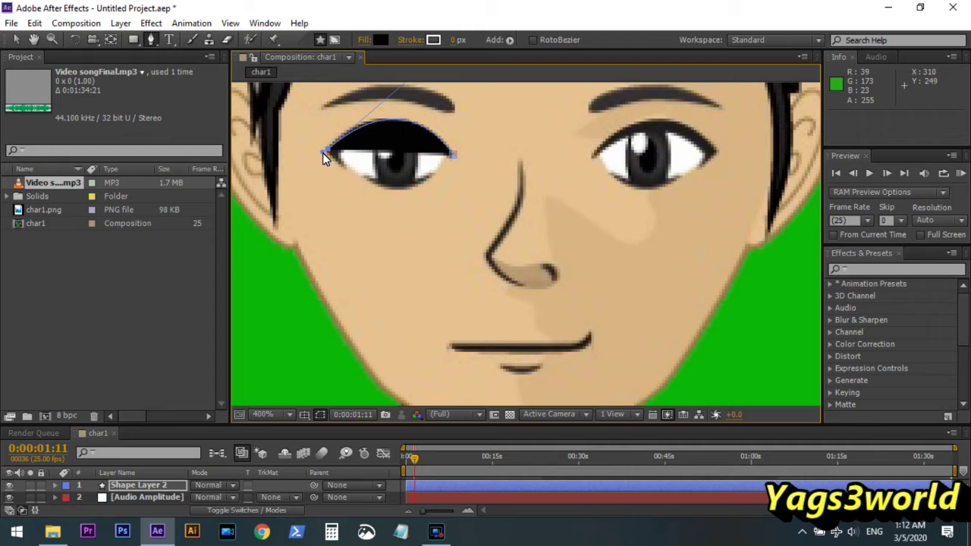
mouse_move(453, 155)
left_mouse_down()
mouse_move(468, 112)
mouse_move(503, 95)
mouse_move(416, 139)
left_mouse_up()
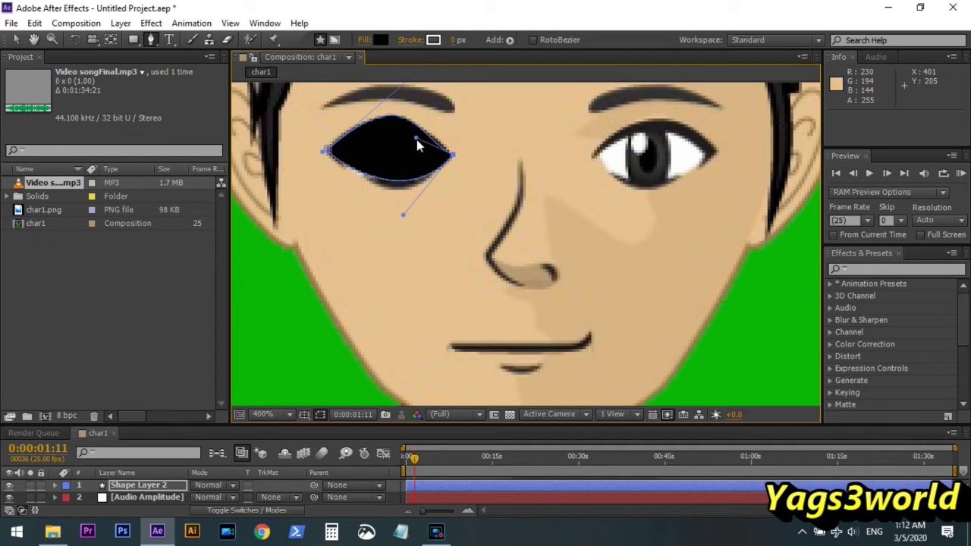
key("period")
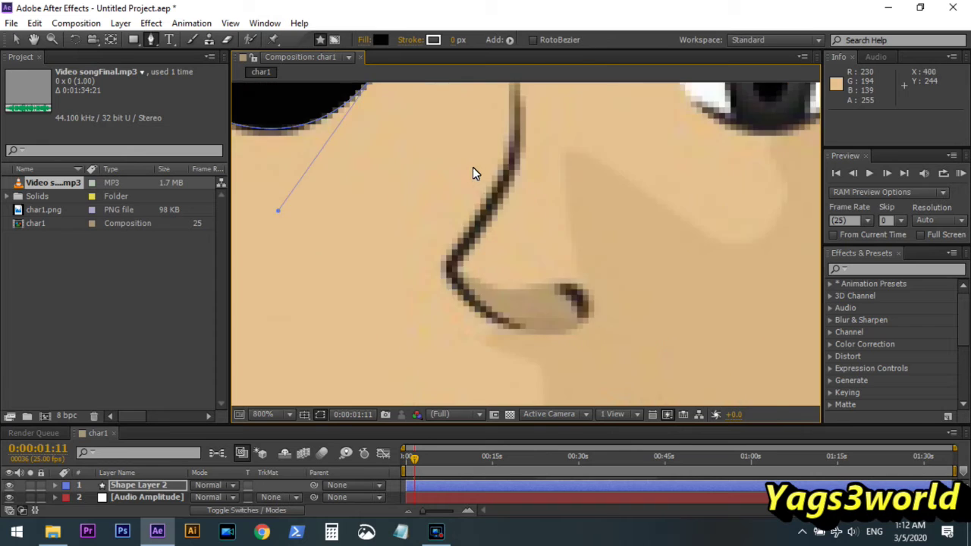
key("comma")
key("comma")
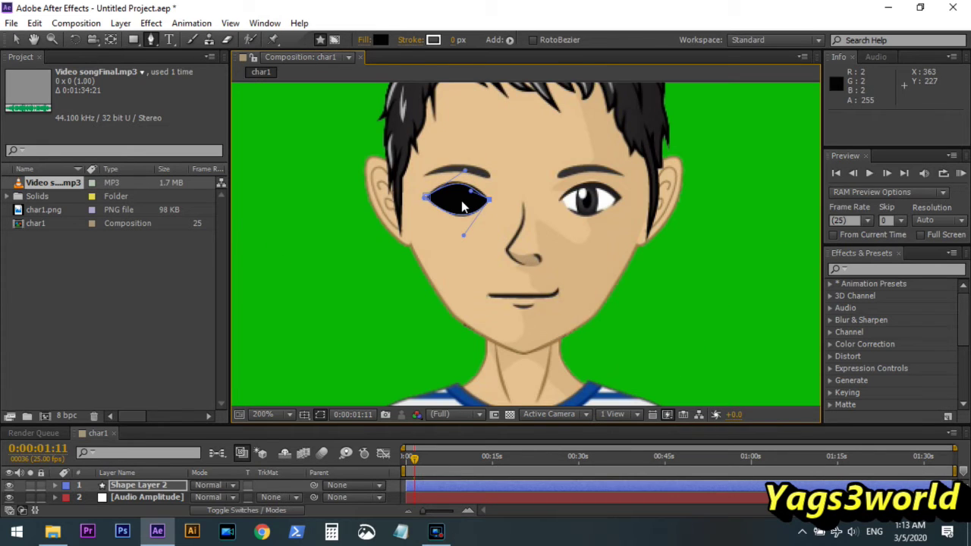
Draw a matching closed curved eyelid over the right eye and refine its Bezier handles
left_click(558, 199)
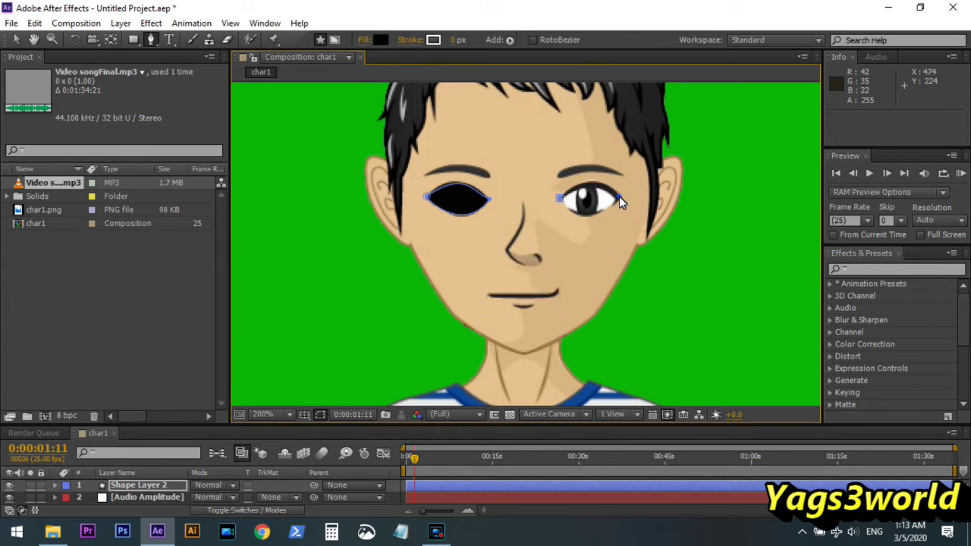
left_click_drag(619, 197, 650, 224)
left_click_drag(560, 199, 580, 182)
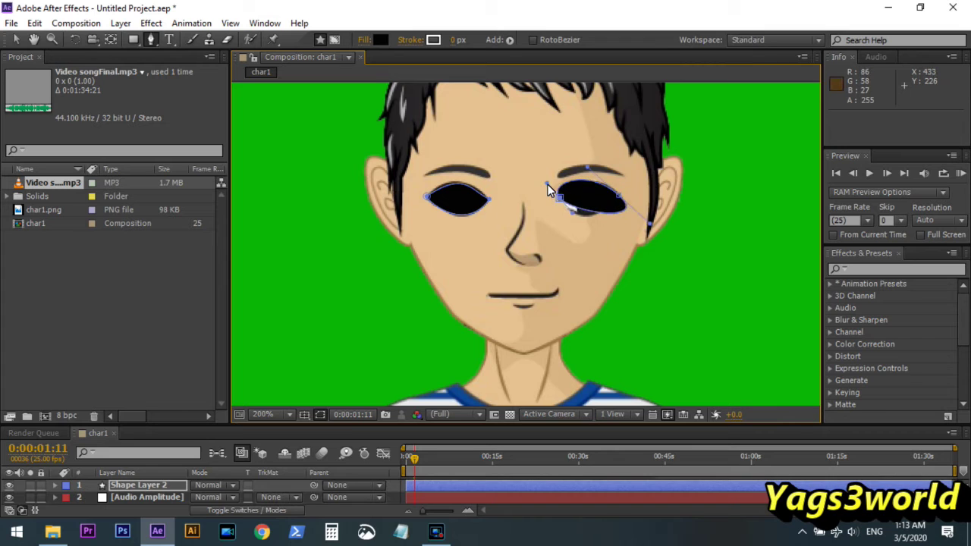
mouse_move(580, 182)
left_mouse_down()
mouse_move(554, 213)
mouse_move(563, 223)
left_mouse_up()
left_click_drag(648, 225, 608, 216)
left_click(586, 167)
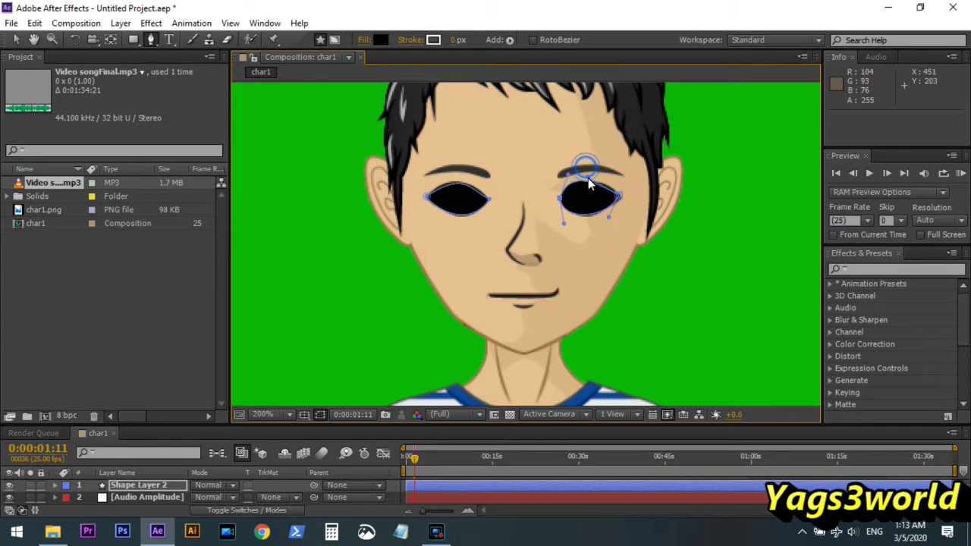
left_click(576, 182)
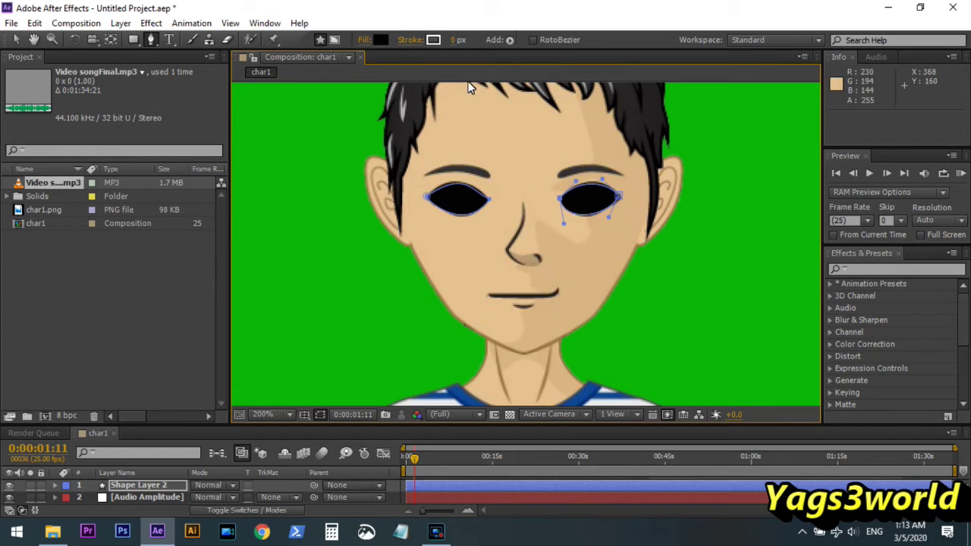
left_click(384, 38)
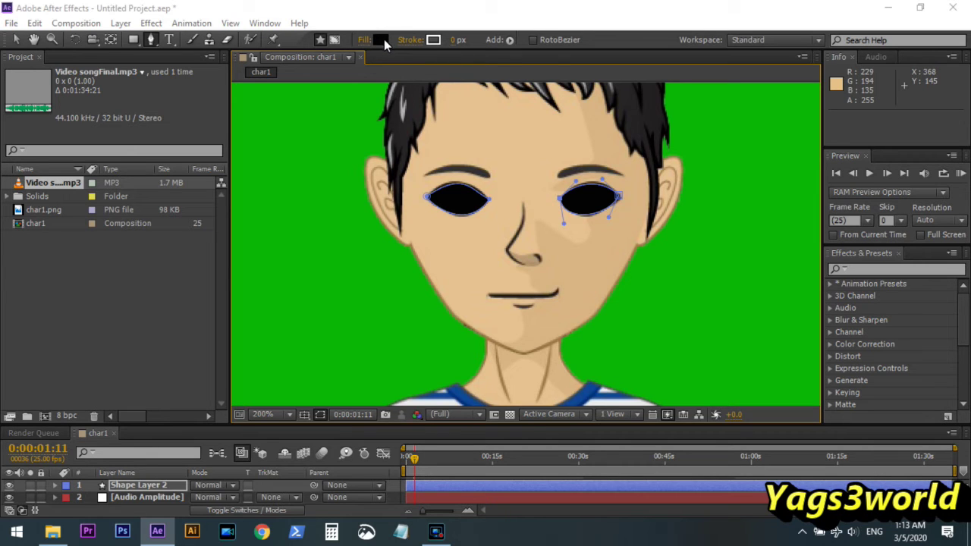
Try a skin tone sampled from the forehead as the eyelid fill, then undo it
left_click_drag(500, 113, 623, 106)
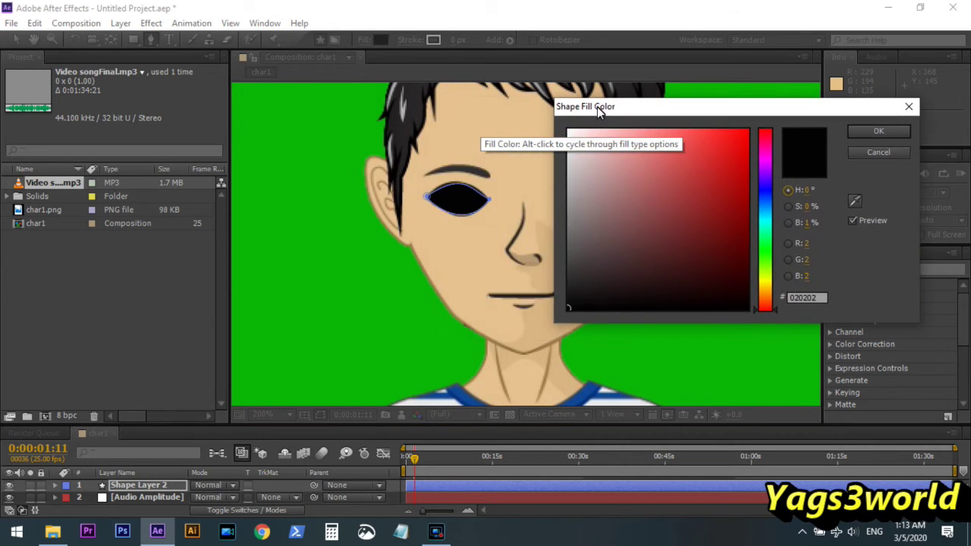
left_click(855, 201)
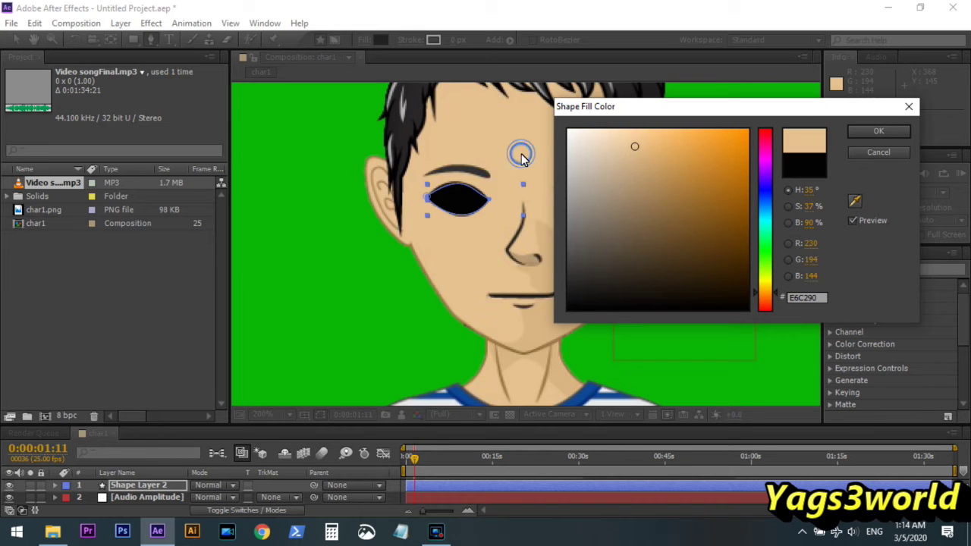
left_click_drag(632, 173, 623, 166)
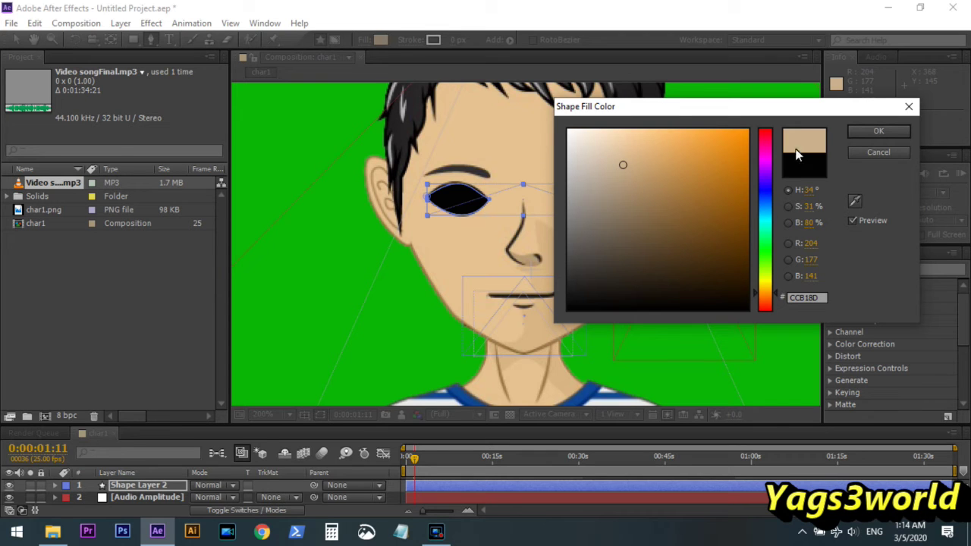
left_click(854, 200)
left_click(486, 148)
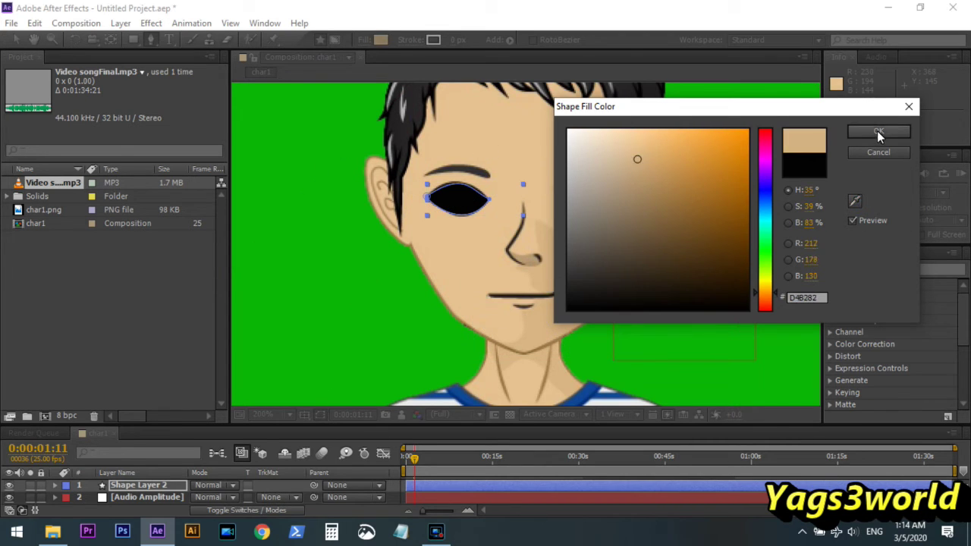
left_click(878, 131)
key("ctrl+z")
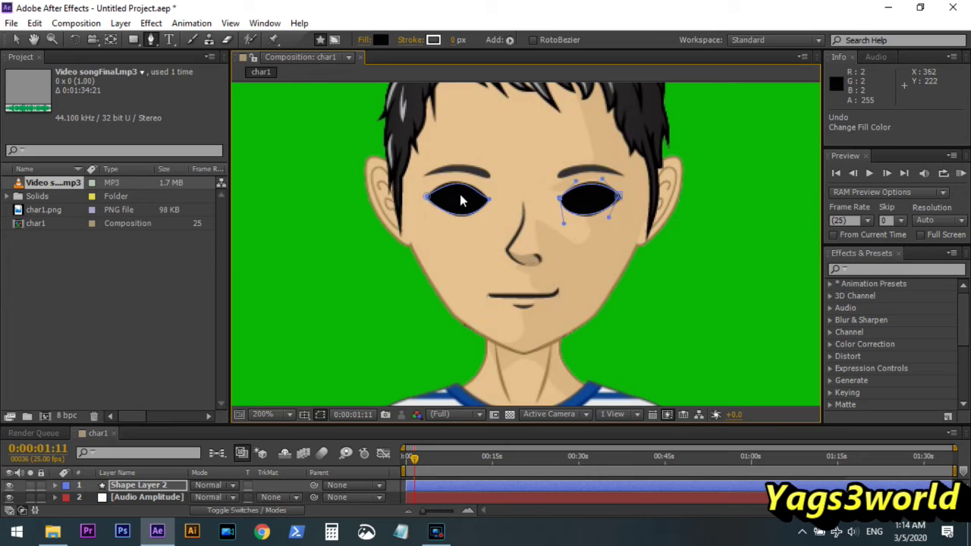
Select Shape Layer 2 and fill both eyelids with a slightly darkened face skin tone
left_click(134, 485)
left_click(380, 40)
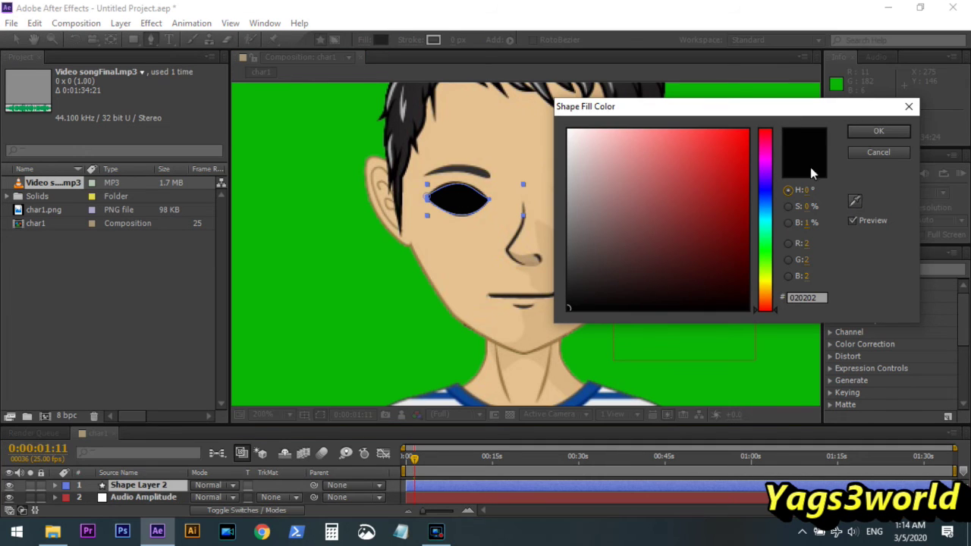
left_click(854, 200)
left_click(520, 135)
left_click(634, 150)
left_click_drag(635, 155, 627, 175)
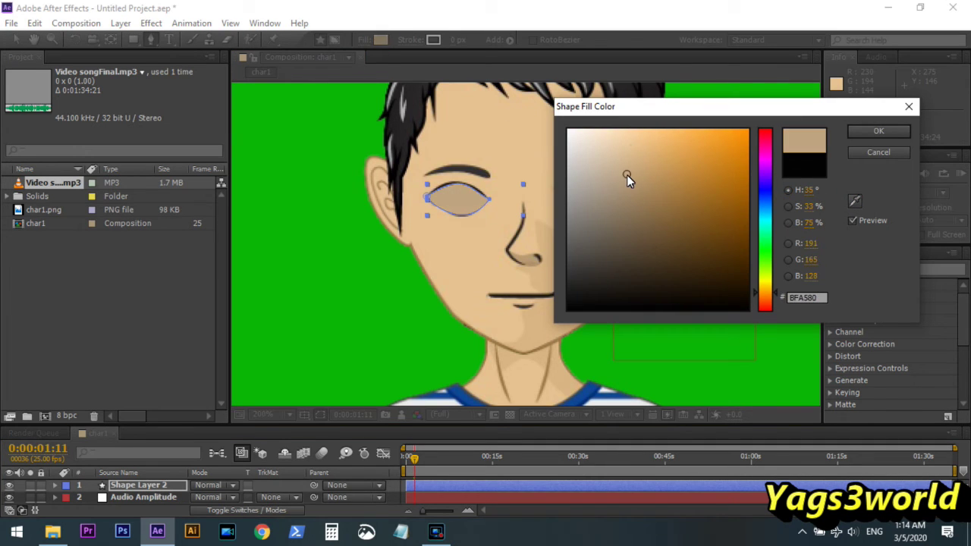
left_click(872, 131)
Zoom the viewer out to 50%, return time to 0:00:02:21 and select Shape Layer 2
key("comma")
key("comma")
left_click(429, 458)
key("v")
left_click_drag(429, 458, 421, 455)
left_click(435, 485)
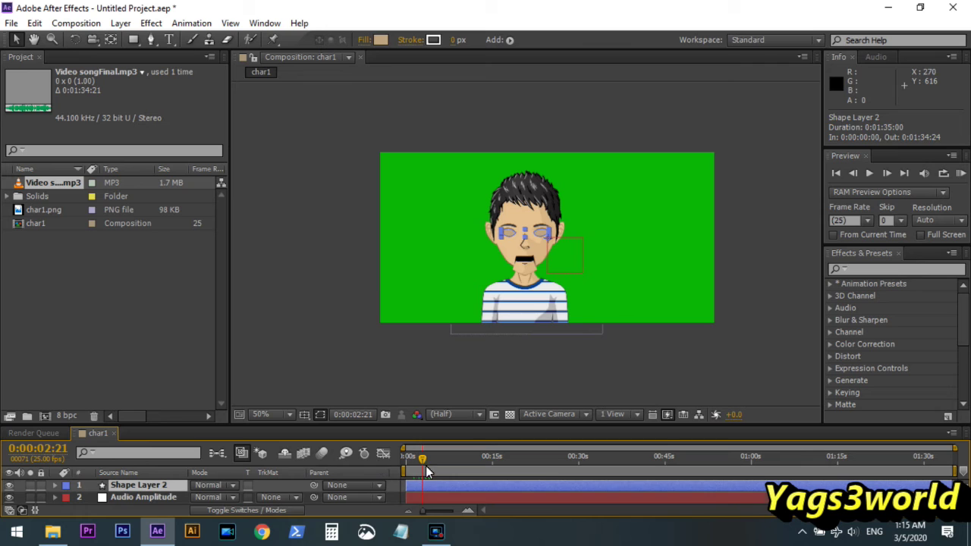
Undo a trial split, then pre-compose Shape Layer 2 and open Shape Layer 2 Comp 1
key("ctrl+shift+d")
left_click_drag(437, 484, 578, 484)
key("ctrl+z")
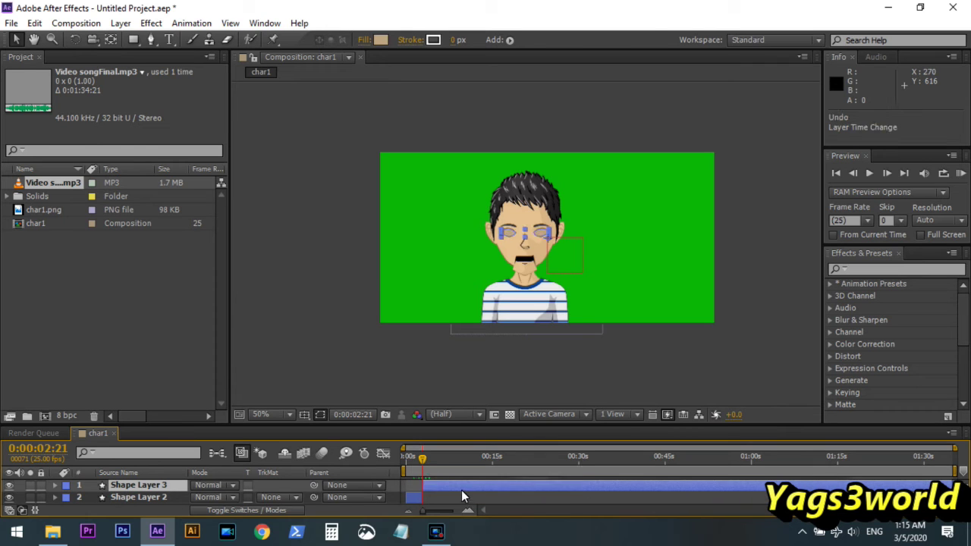
key("ctrl+z")
right_click(439, 484)
left_click(515, 395)
left_click(518, 336)
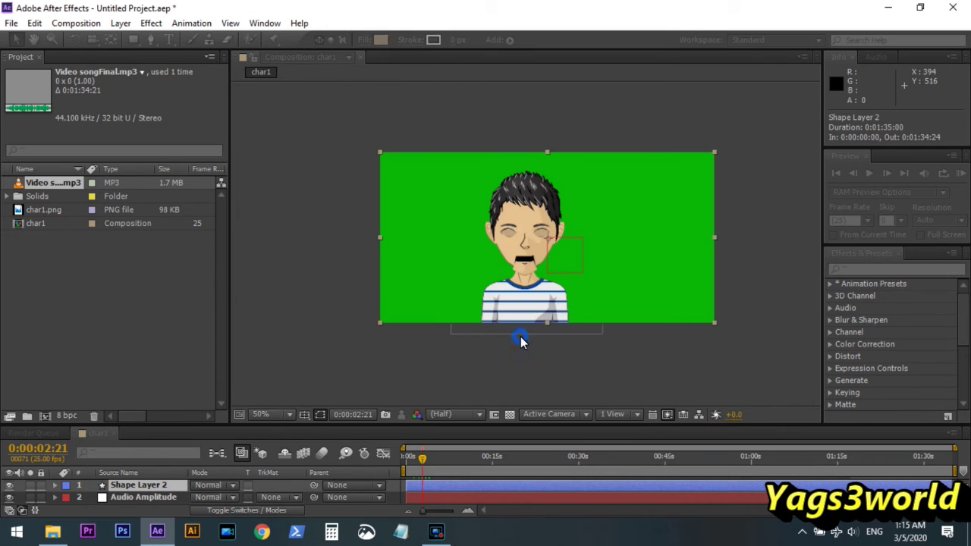
left_click(319, 72)
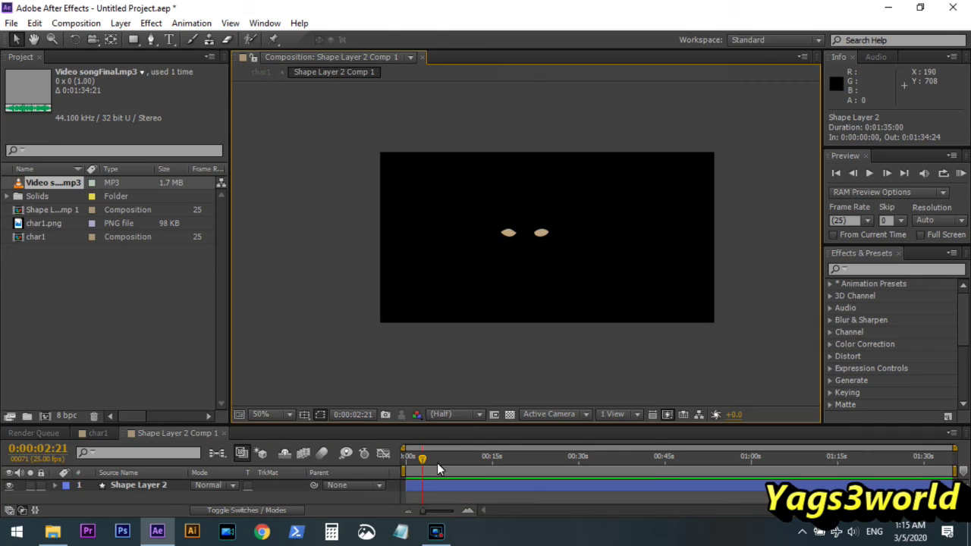
Split the eyelid layer and spread the pieces to about 10 s, 0:00:32:06 and 0:00:55:09, previewing timing
key("ctrl+shift+d")
left_click_drag(444, 486, 613, 486)
left_click_drag(419, 498, 478, 498)
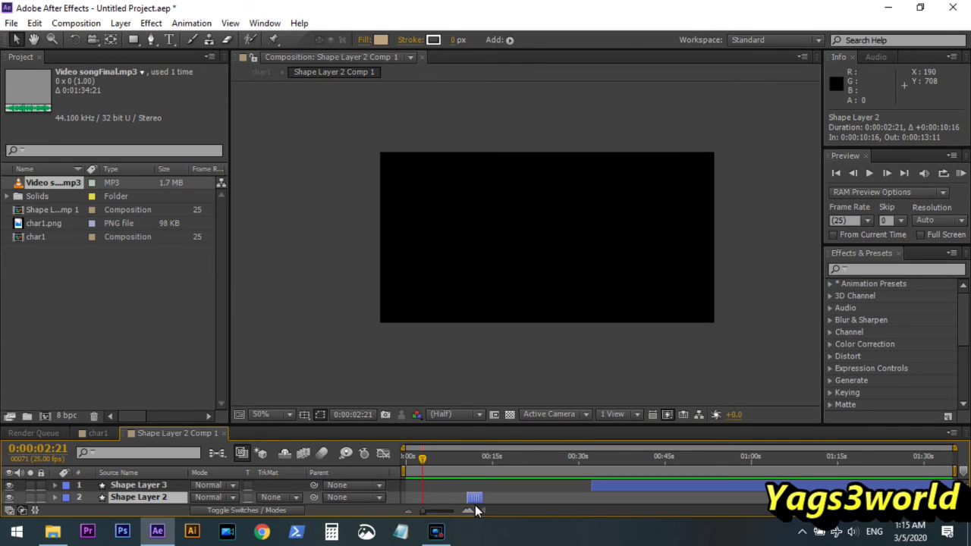
left_click_drag(699, 485, 832, 486)
key("space")
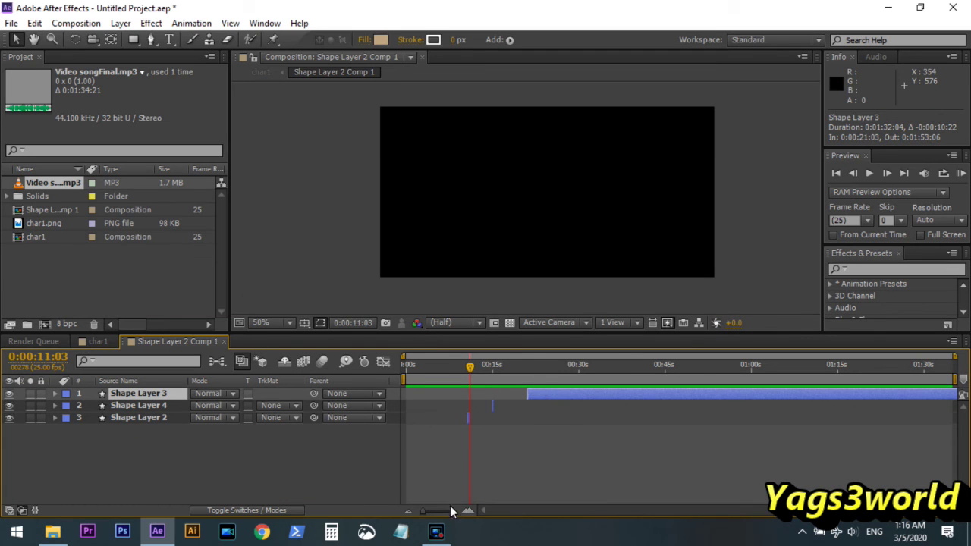
left_click_drag(450, 508, 446, 510)
left_click_drag(522, 509, 581, 507)
Cut more blink clips at 0:00:21:14 and 0:00:38:00, moving one to about 0:00:29:21
left_click(570, 369)
key("ctrl+shift+d")
left_click_drag(576, 392, 933, 392)
left_click(749, 368)
key("ctrl+shift+d")
left_click(903, 368)
key("ctrl+shift+d")
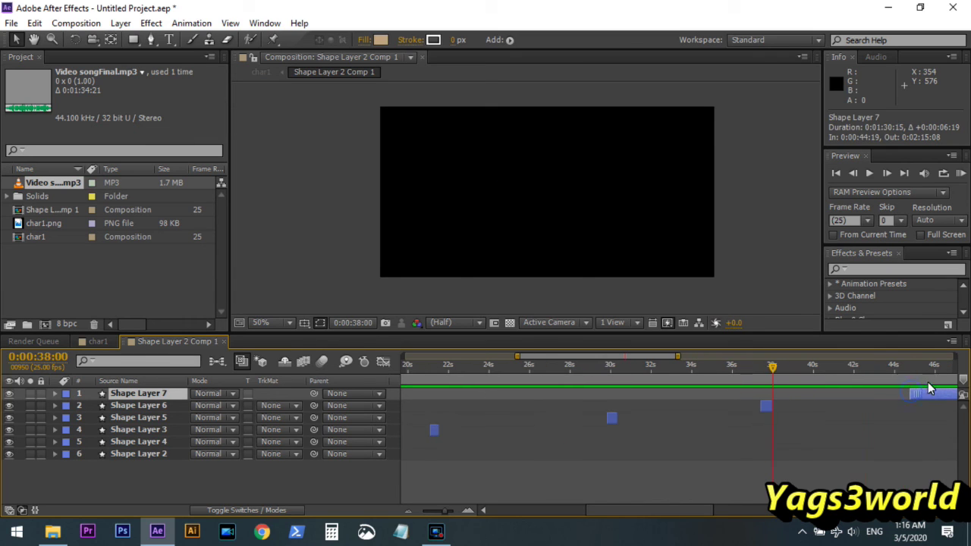
left_click(91, 341)
Rewind char1 to 0:00:00:00, view it at full size and RAM-preview with sound
left_click_drag(550, 364, 395, 355)
key("slash")
key("KP_0")
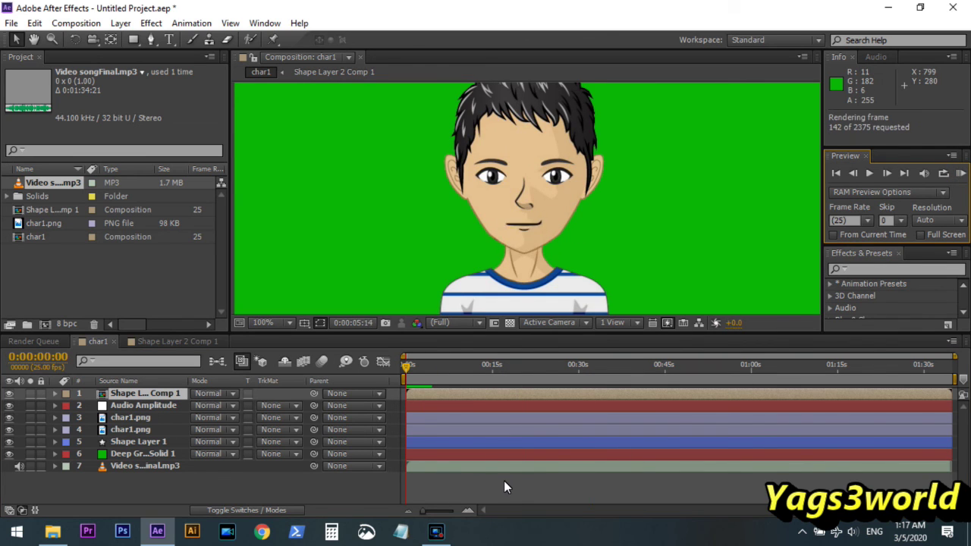